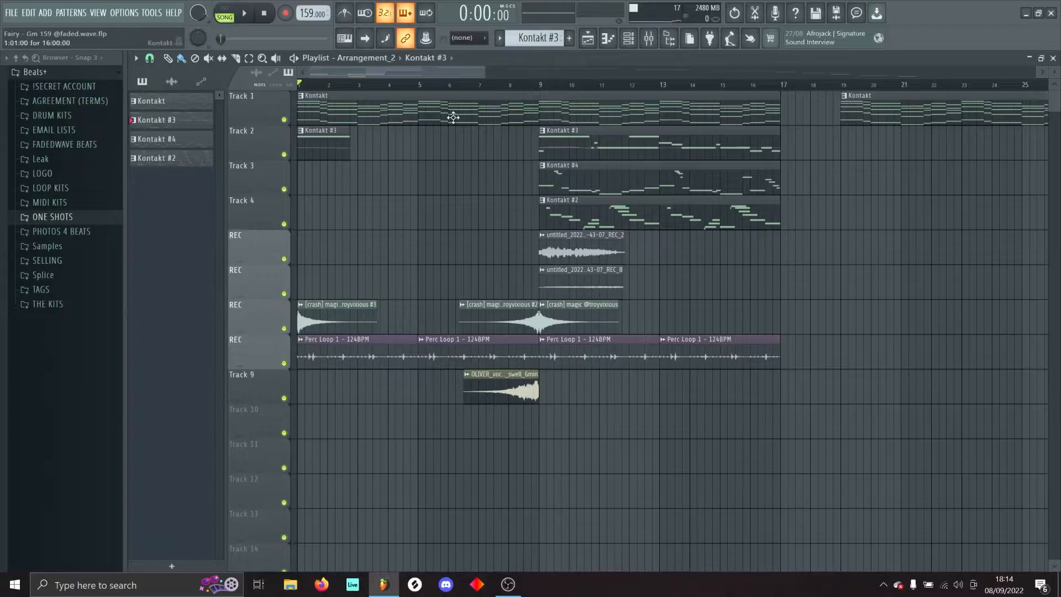
Open the Kontakt pattern's notes from Track 1 and examine the chords and the low root notes of the first four bars.
double_click(455, 118)
scroll(293, 223, "down", 3)
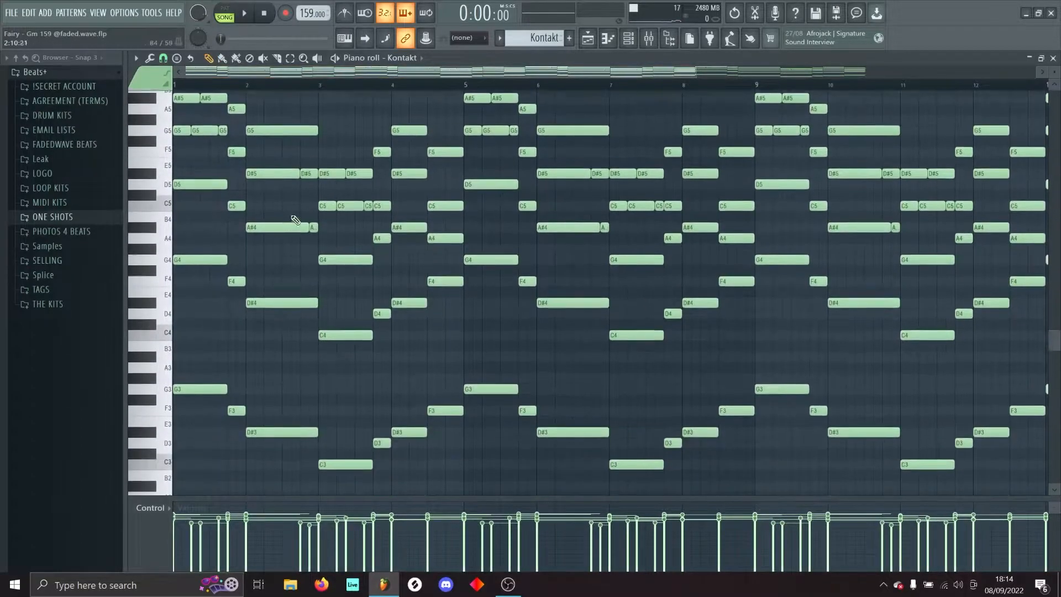
scroll(232, 340, "up", 3)
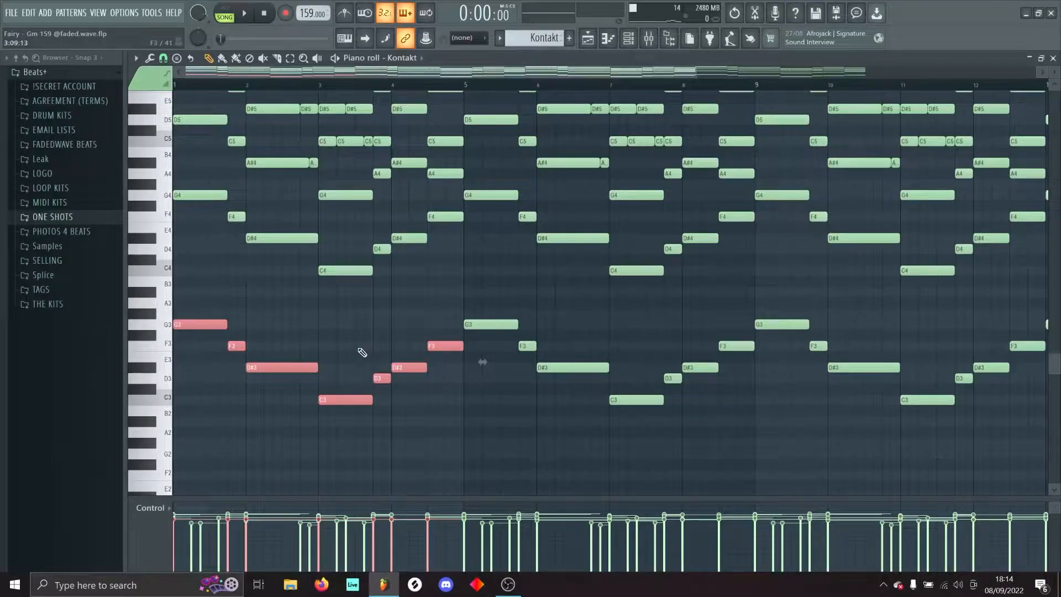
scroll(362, 352, "up", 5)
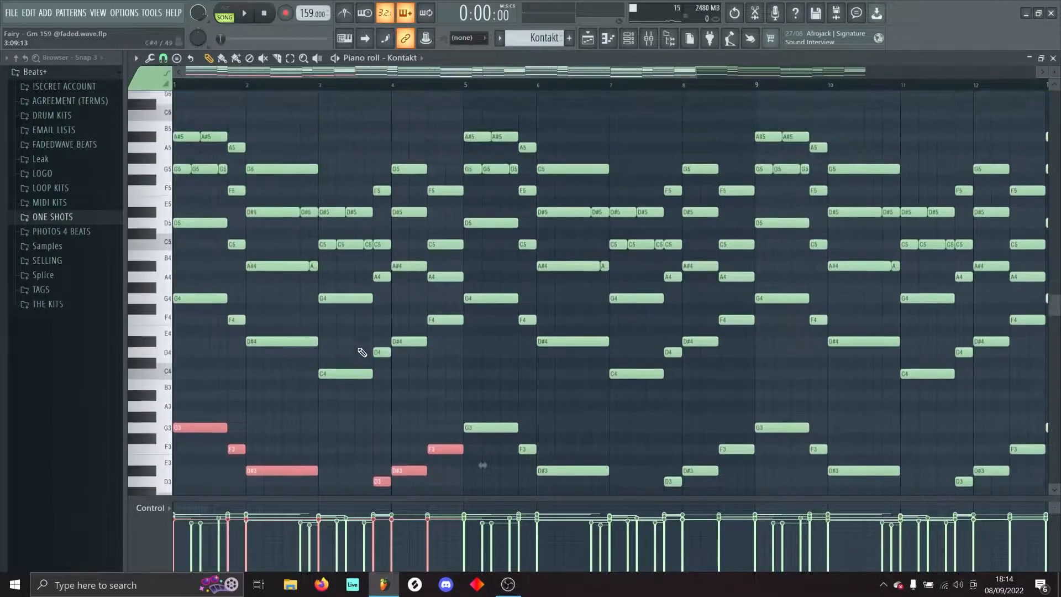
Play back the Kontakt chord pattern and stop it after the first few bars.
left_click(243, 12)
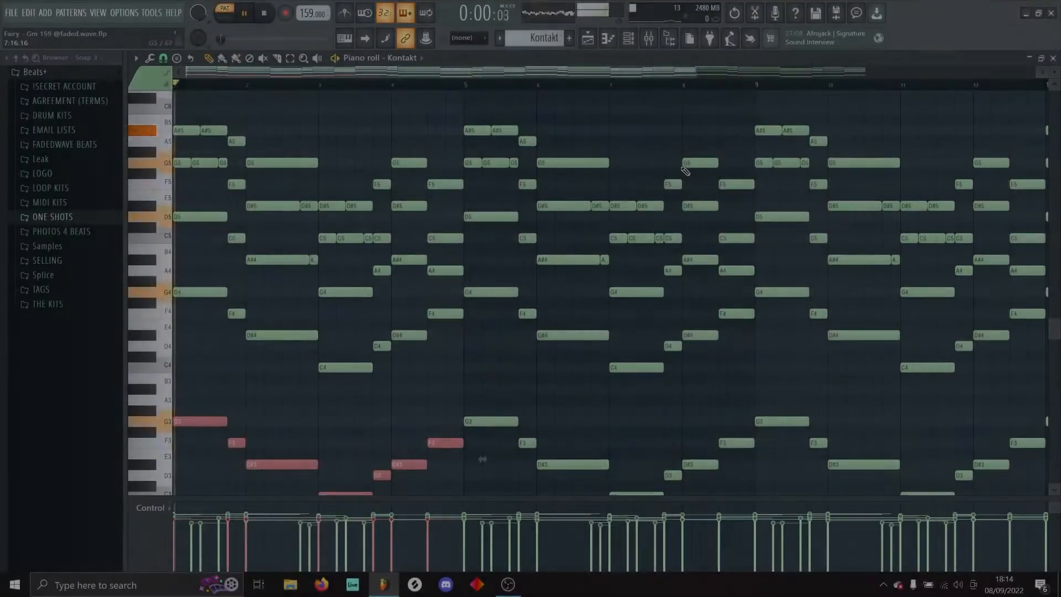
scroll(685, 171, "down", 1)
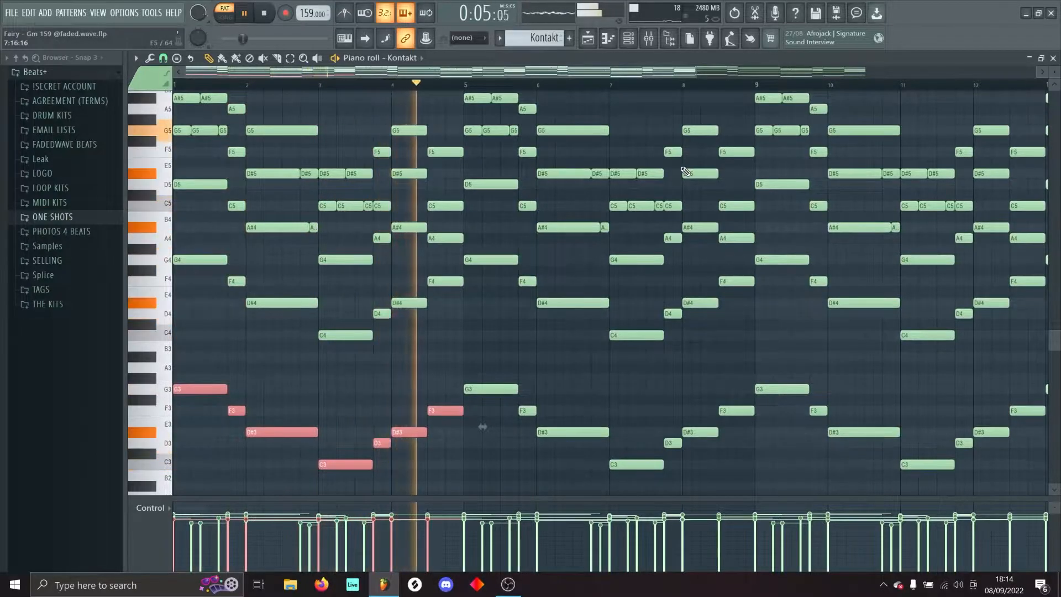
key("space")
Select the second G5 note in bar 1 of the Kontakt chords, review the lower notes and close the note editor.
scroll(339, 217, "up", 3)
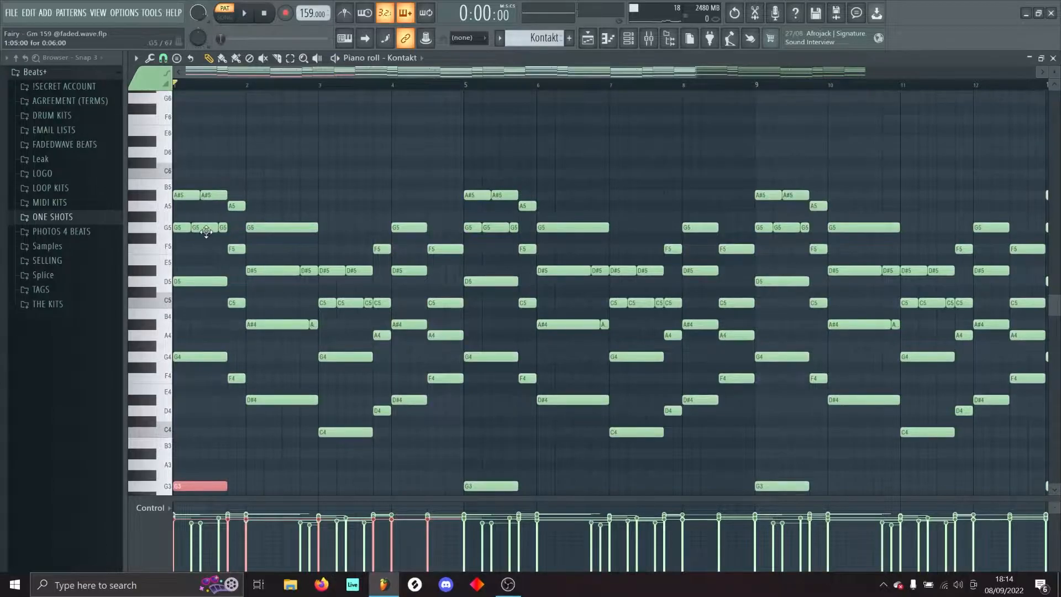
left_click(204, 228)
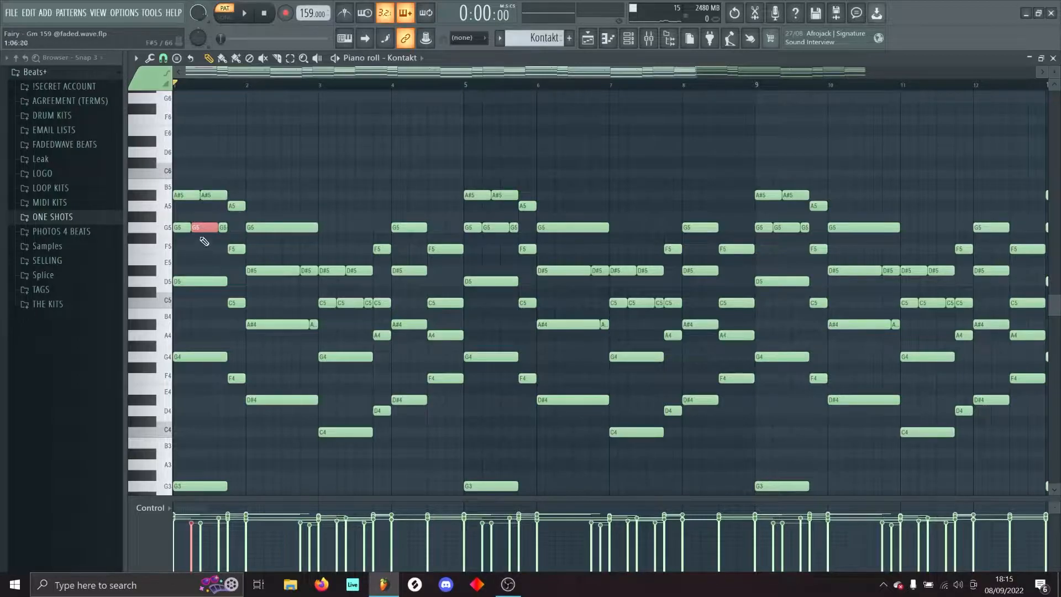
scroll(221, 229, "down", 5)
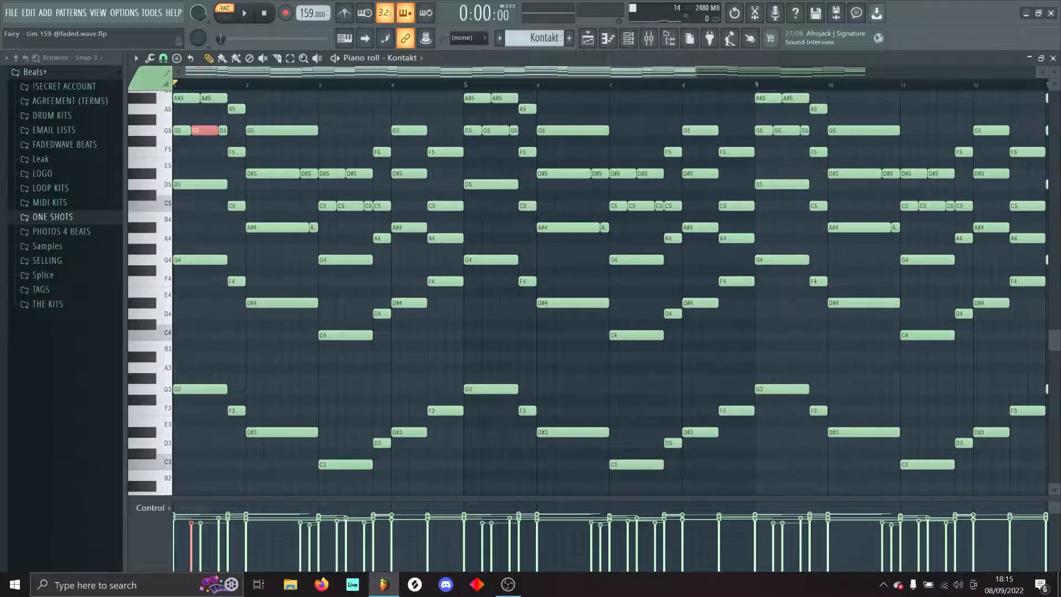
left_click(1052, 58)
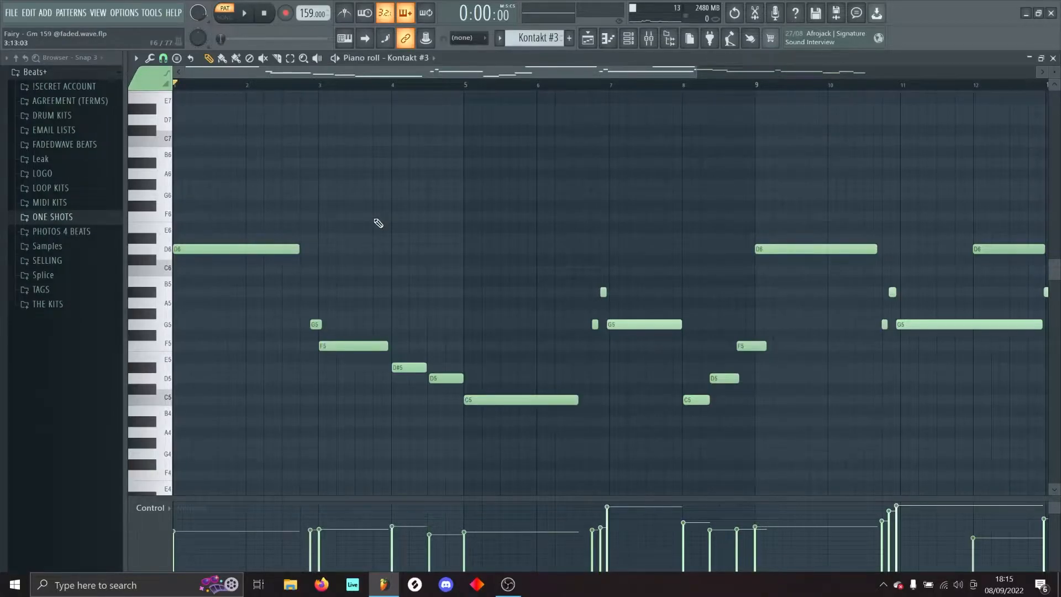
Open the Kontakt #3 channel's instrument, review the Shreddage 3 Stratus FREE performance settings, and close it along with the channel rack.
left_click(630, 43)
left_click(316, 228)
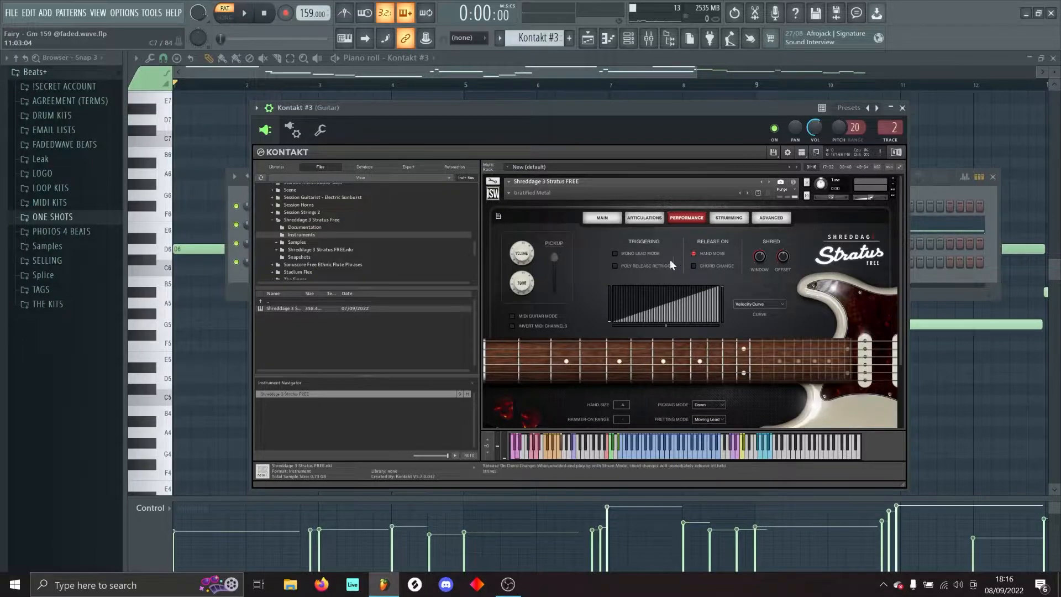
left_click(902, 107)
left_click(993, 176)
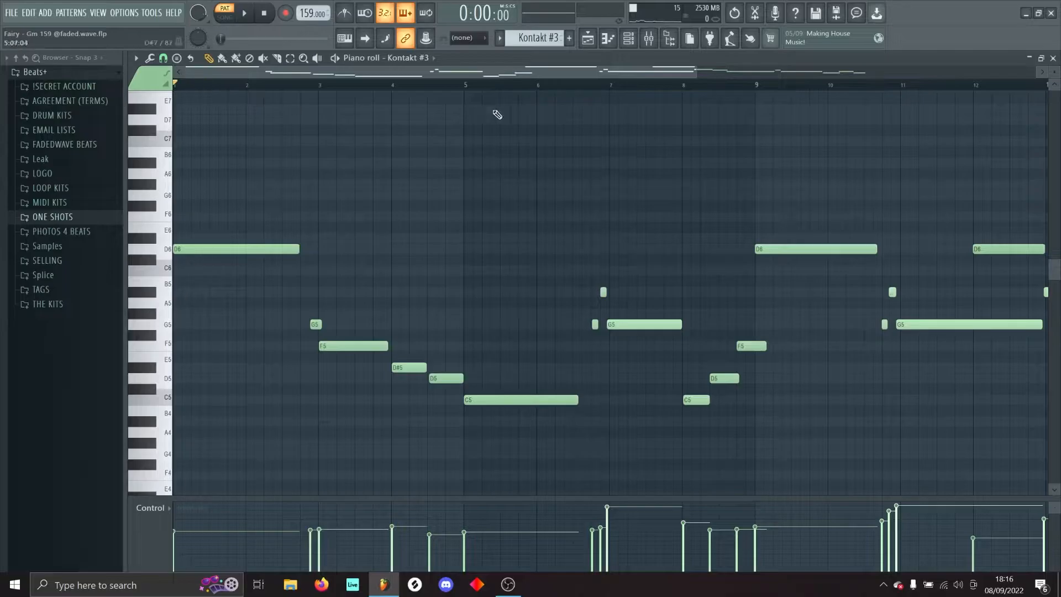
Play back the Kontakt #3 guitar melody, stop it, and show the Kontakt #3 - Channel pitch automation in the control lane.
key("space")
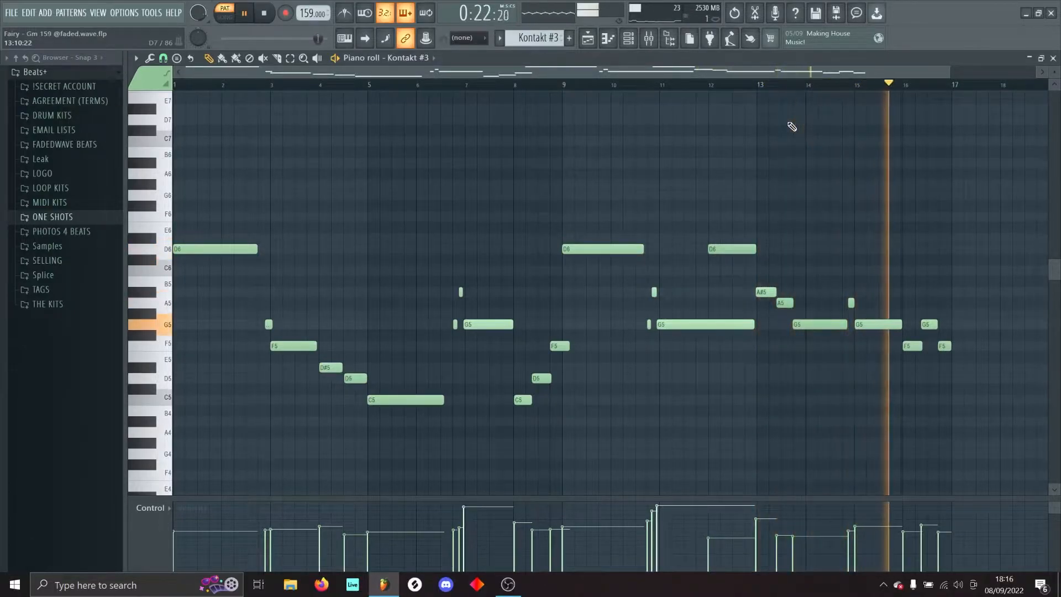
key("space")
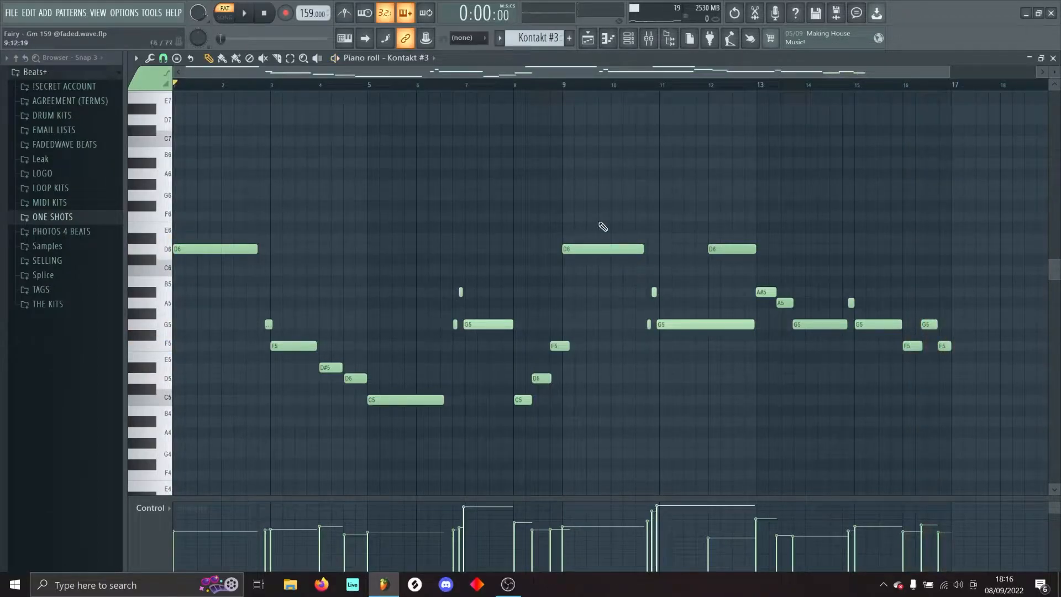
left_click(145, 509)
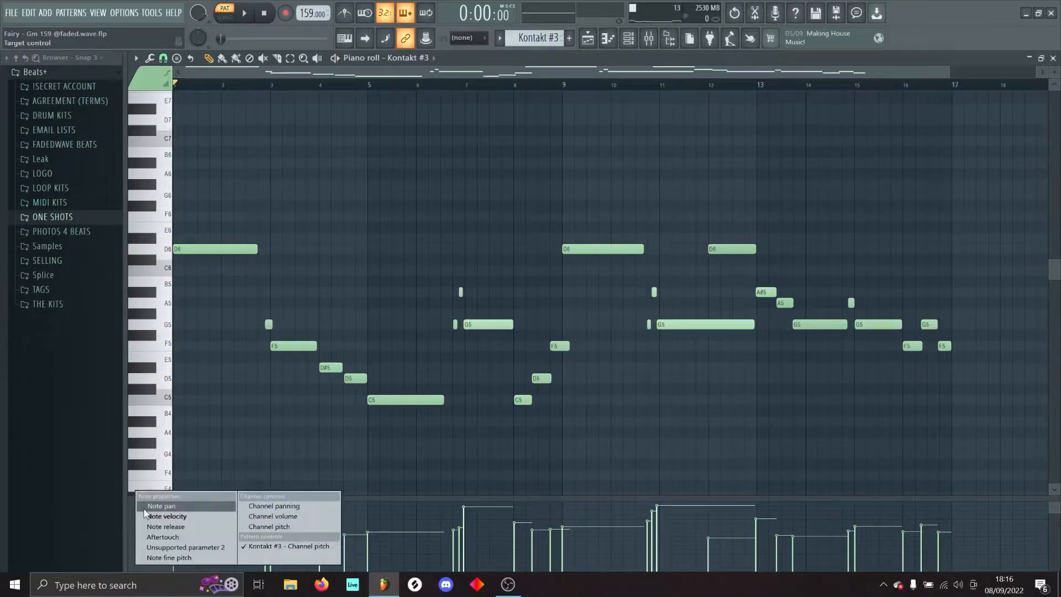
left_click(282, 545)
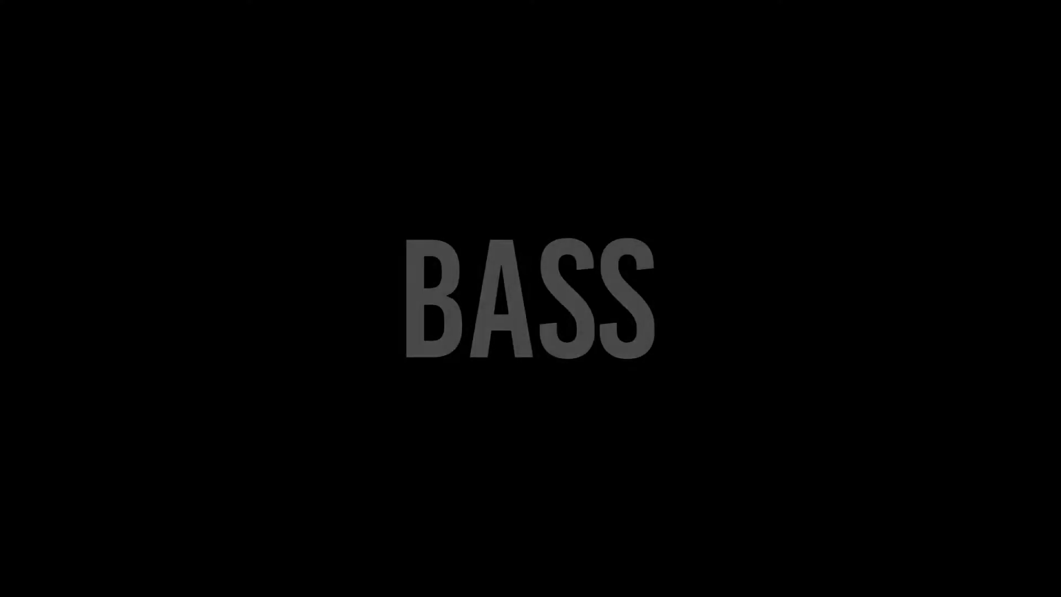
Play back the Kontakt #4 bass line and inspect the Scarbee Rickenbacker Bass instrument loaded on its channel.
key("space")
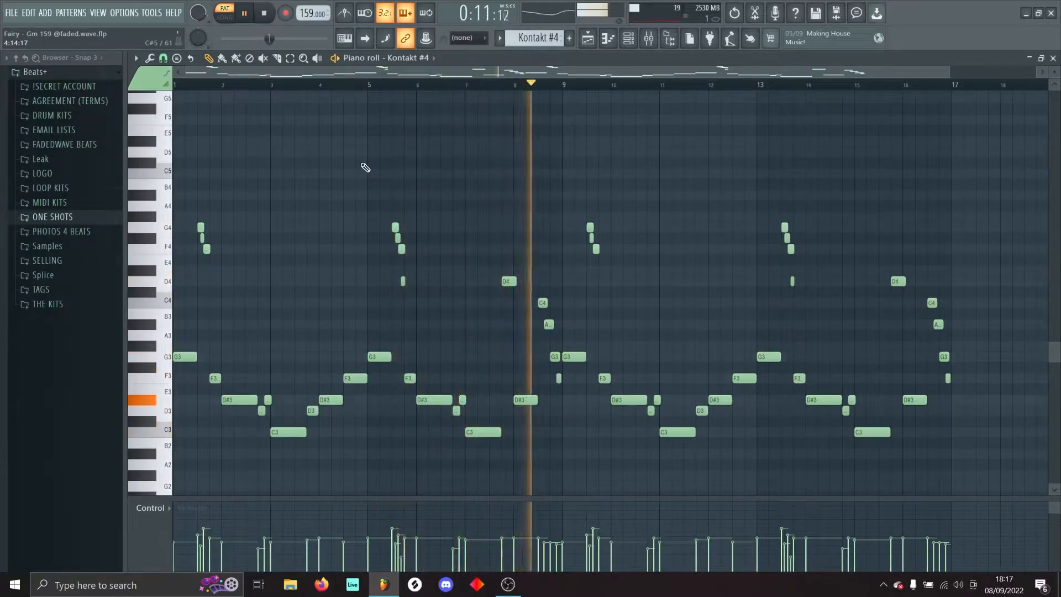
key("space")
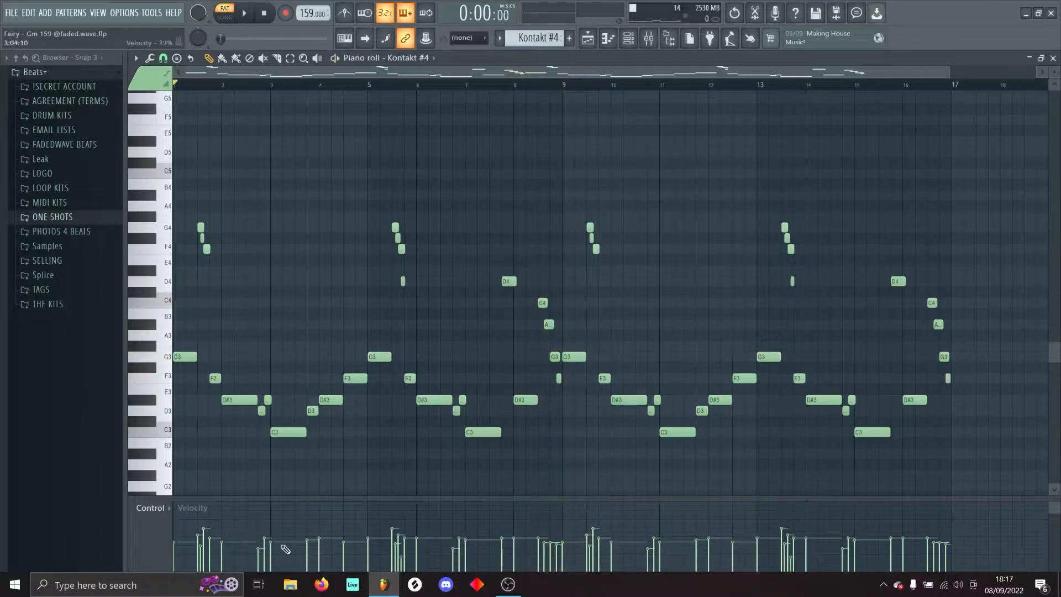
key("F7")
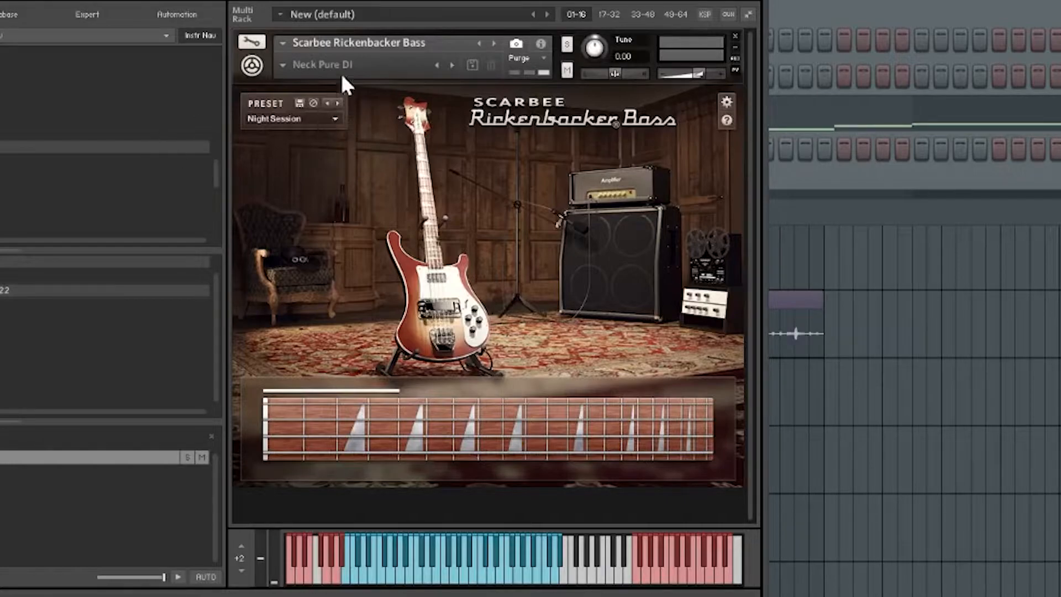
left_click(745, 160)
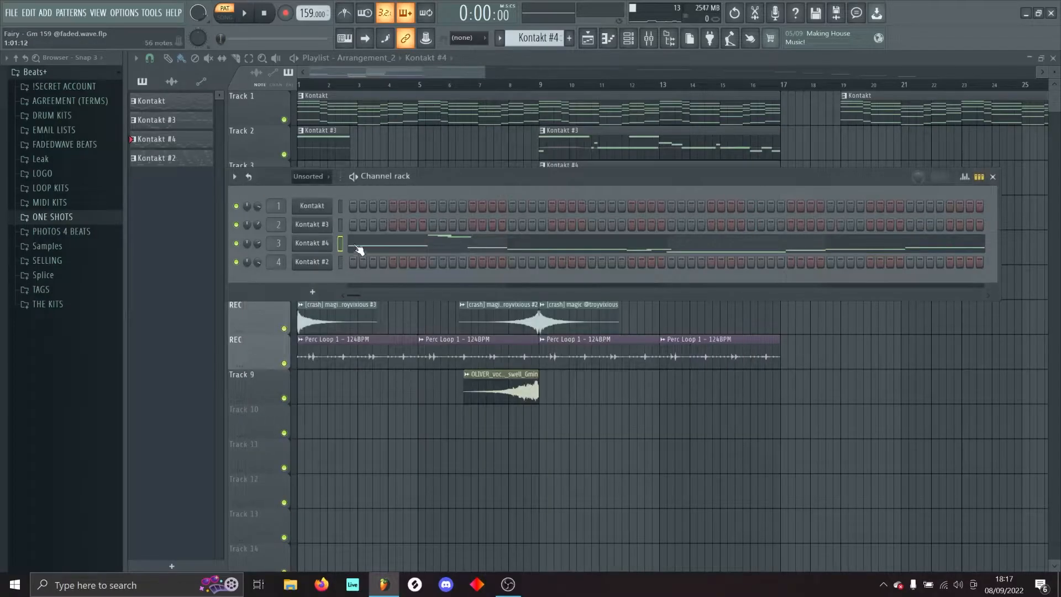
Reopen the Kontakt #4 notes, select the opening low notes and the three-note fill from G4 to F4 in bar 1, and close the editor.
left_click(360, 250)
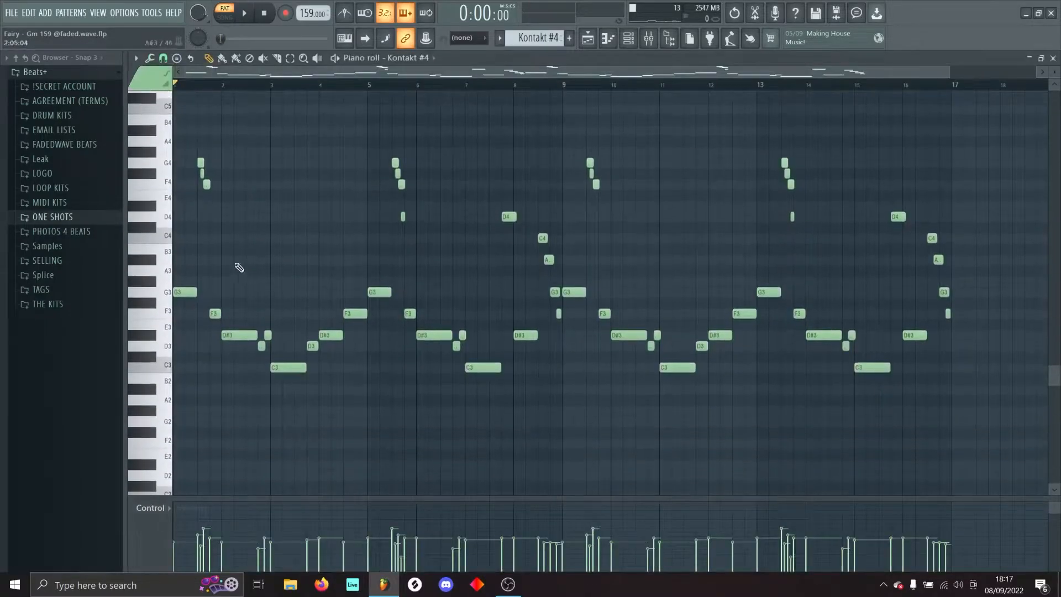
left_click_drag(194, 288, 314, 391)
left_click(330, 326, "ctrl")
left_click_drag(198, 147, 216, 190)
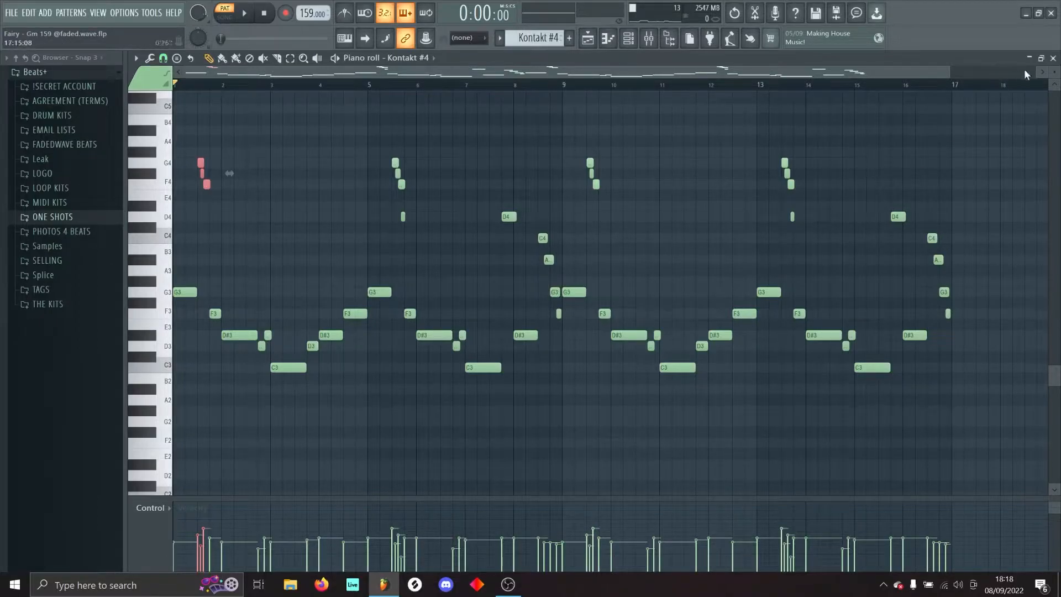
left_click(1053, 58)
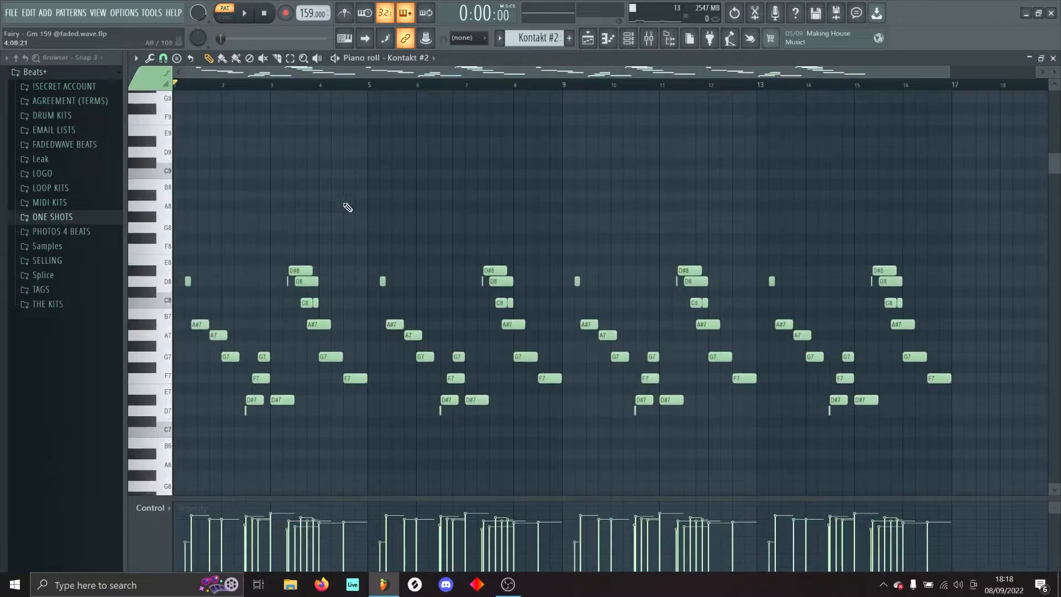
Play back the Kontakt #2 melody and zoom in on its first six bars.
scroll(345, 201, "down", 1)
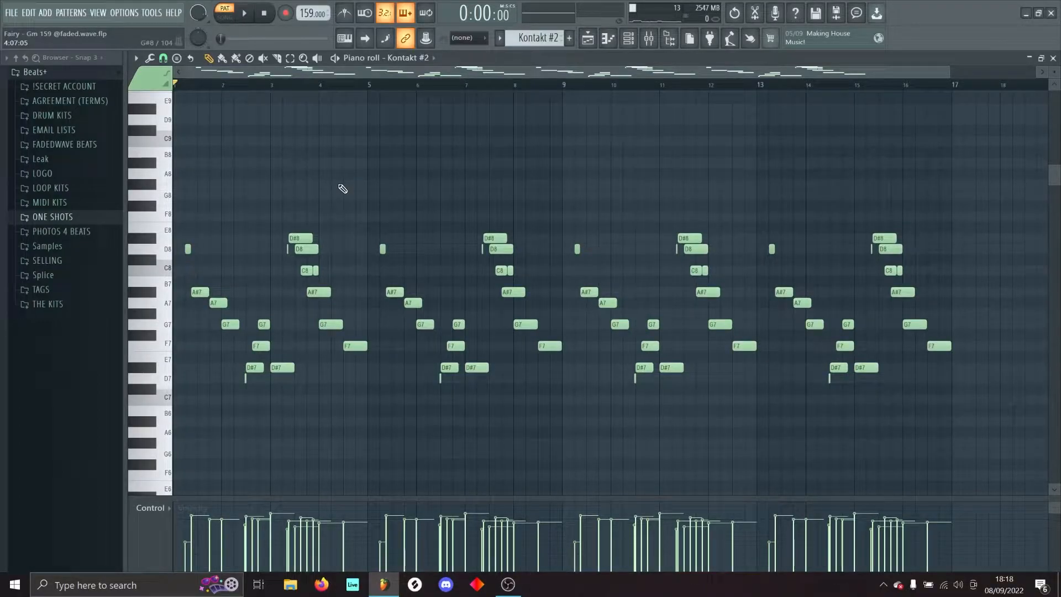
key("space")
left_click_drag(948, 69, 444, 70)
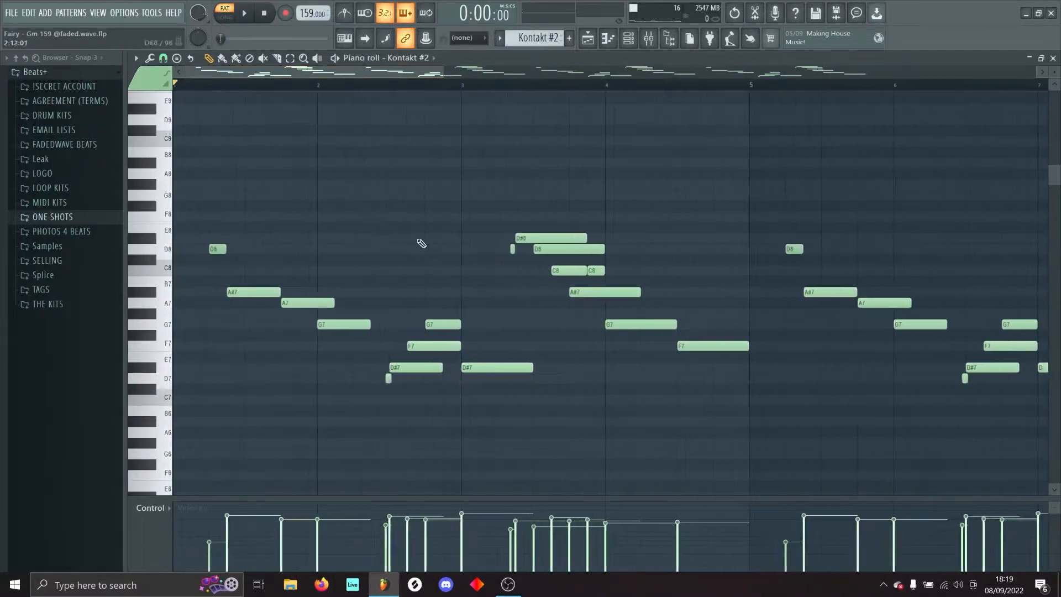
Mark the D#7 note in bar 3 and the short D7 and D#7 notes in bar 2 of Kontakt #2, and clear the selection.
left_click(499, 84)
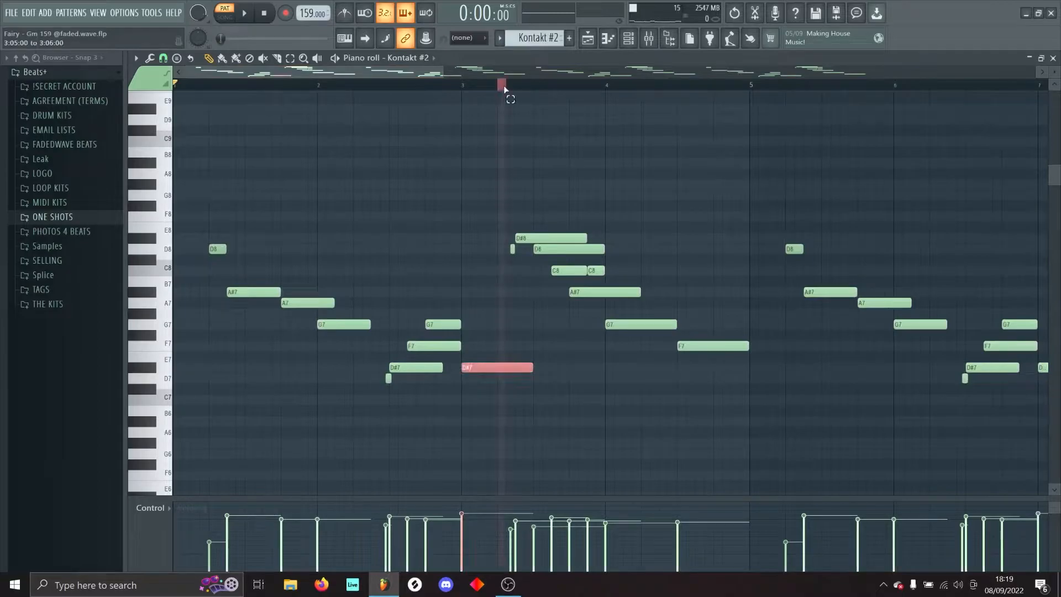
left_click_drag(380, 88, 410, 100)
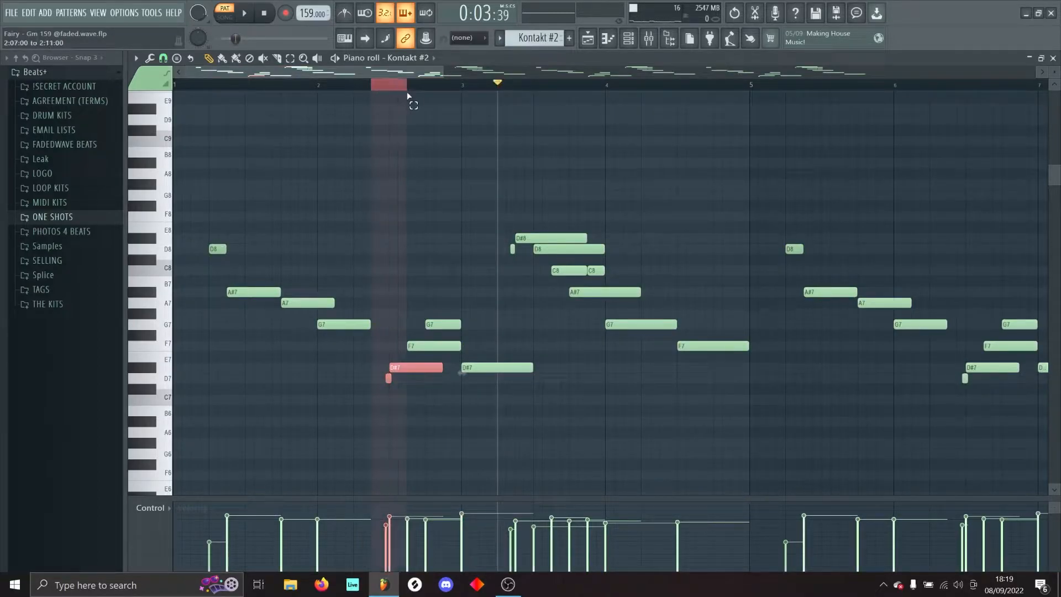
left_click(450, 150)
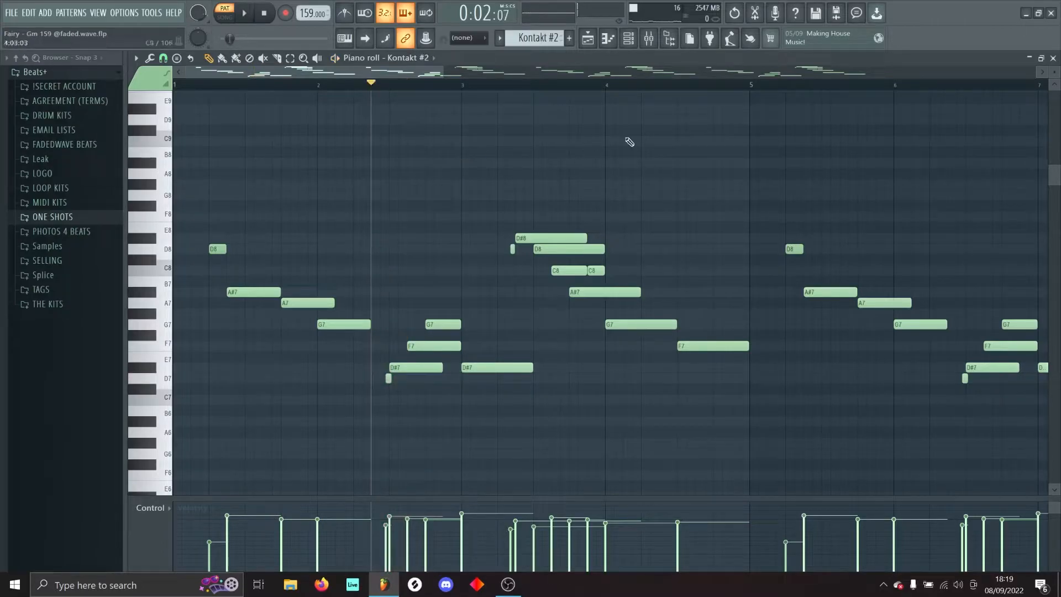
Close the Kontakt #2 note editor and move the channel rack down so the playlist's melody clips are uncovered.
left_click(1053, 58)
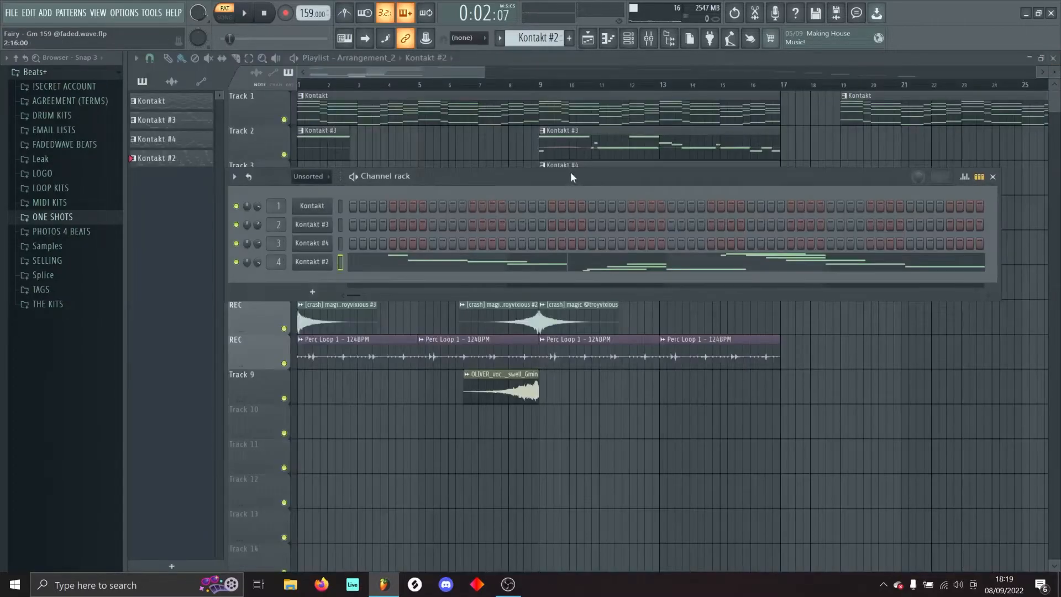
left_click_drag(572, 177, 585, 173)
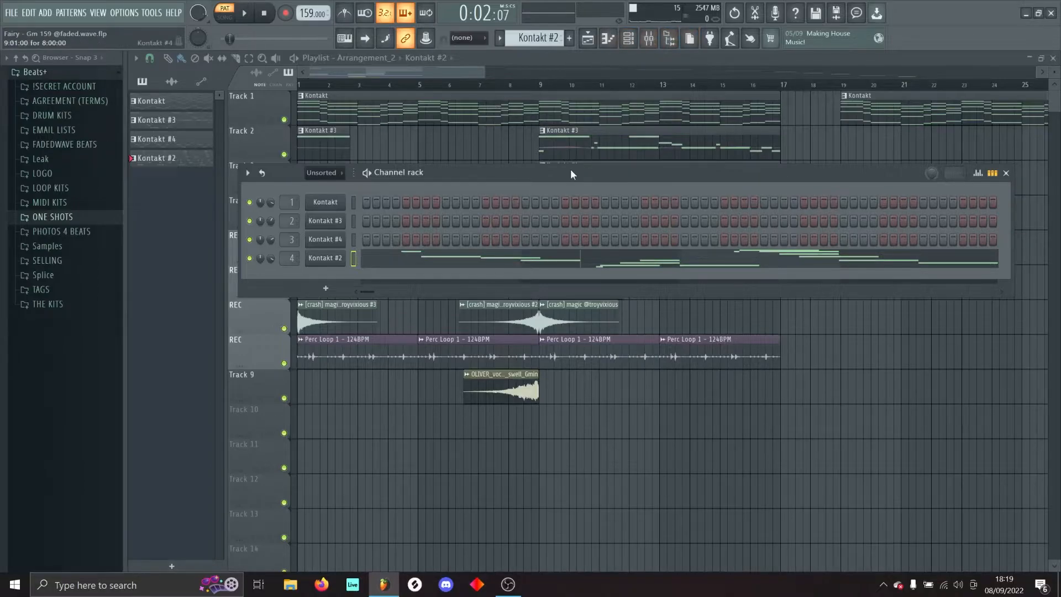
left_click_drag(570, 172, 537, 311)
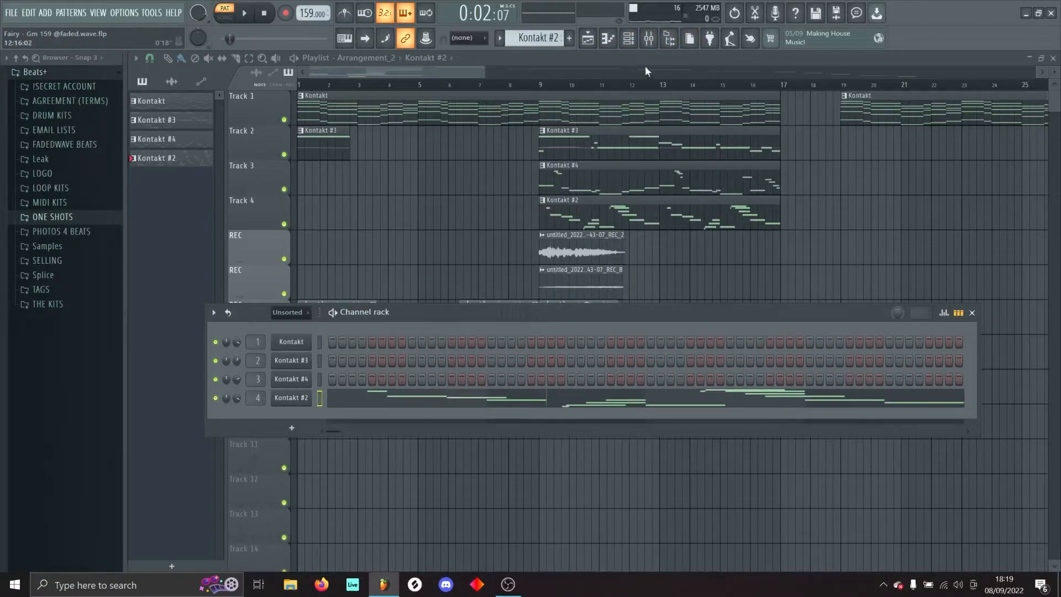
Inspect the Main mixer track's Fruity Parametric EQ 2 and Fruity Delay 3 settings, including the delay's preset list.
left_click(648, 38)
left_click(200, 214)
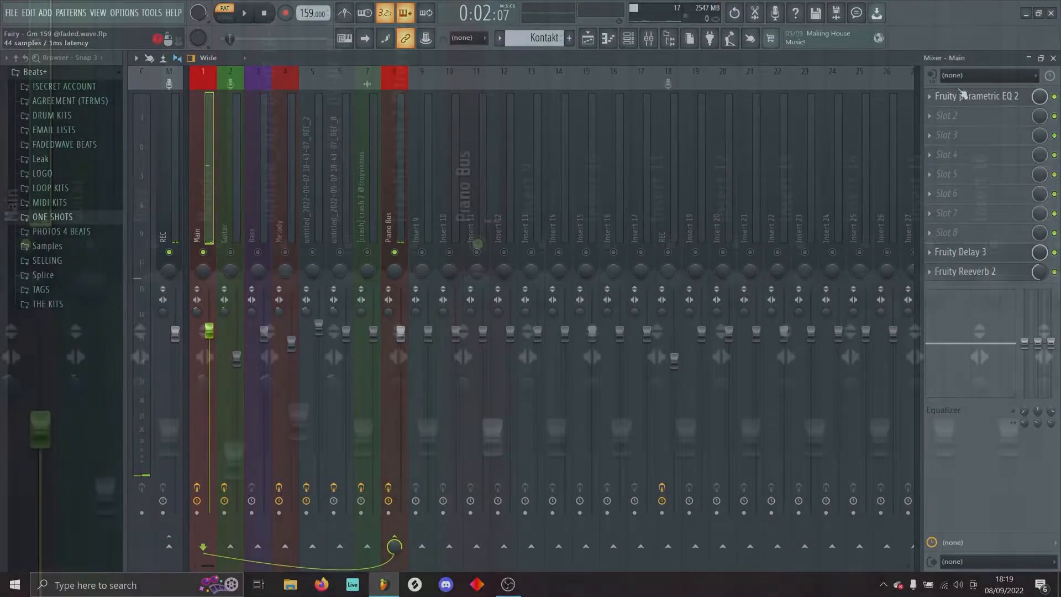
left_click(961, 96)
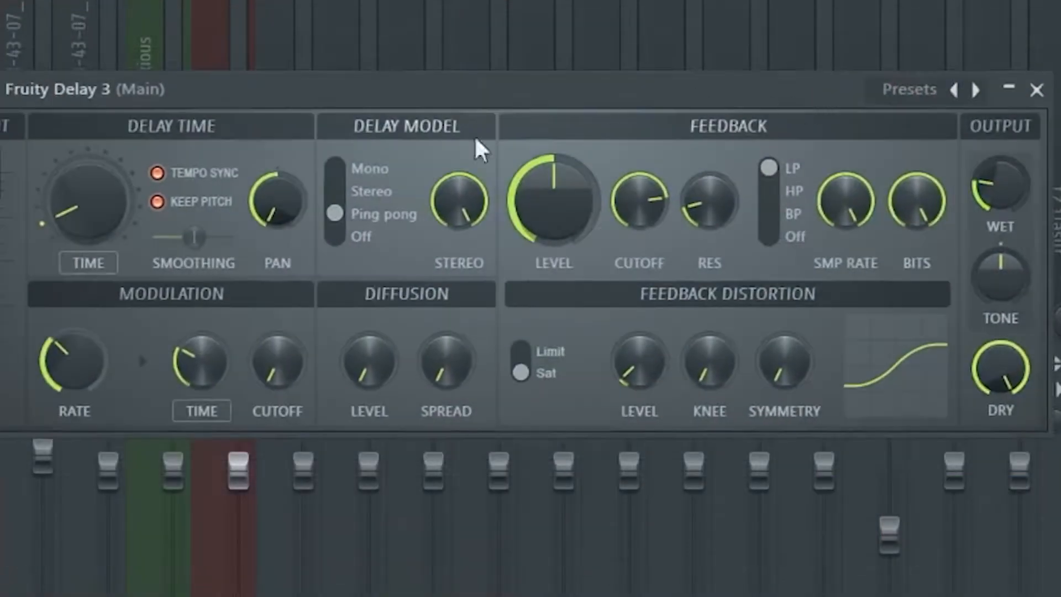
left_click(892, 95)
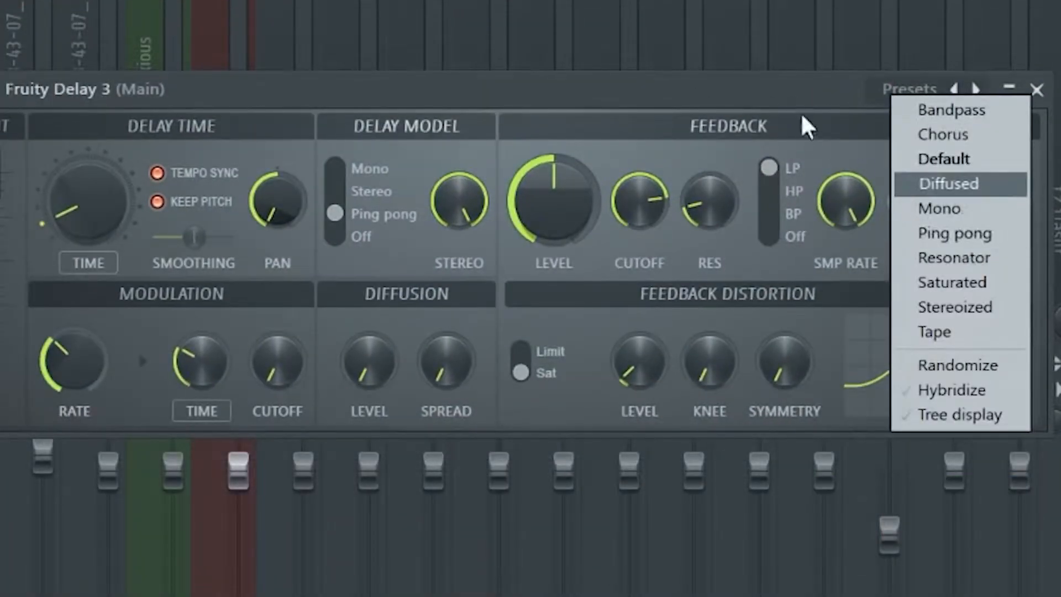
left_click(785, 89)
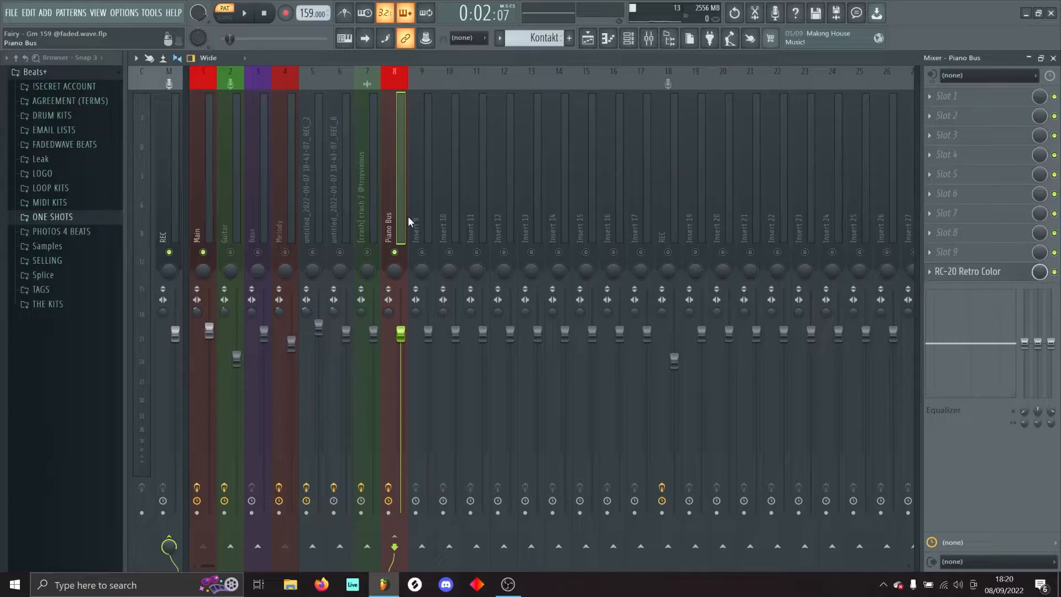
Open RC-20 Retro Color on the Piano Bus mixer track.
left_click(940, 272)
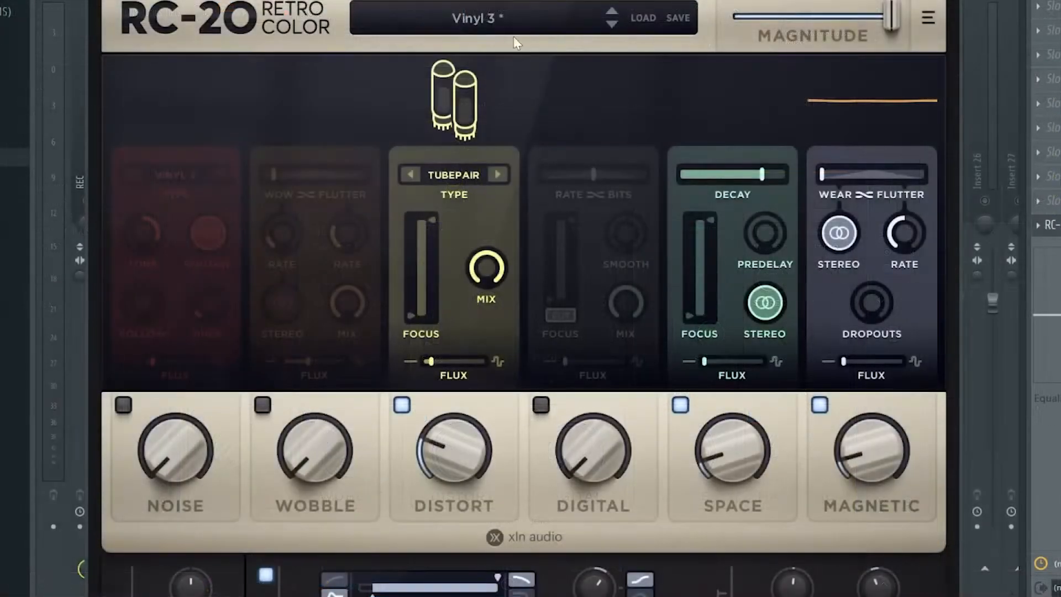
Close RC-20 Retro Color on the Piano Bus and inspect the Melody mixer track's Fruity Delay 3 and Raum settings.
left_click_drag(525, 0, 543, 0)
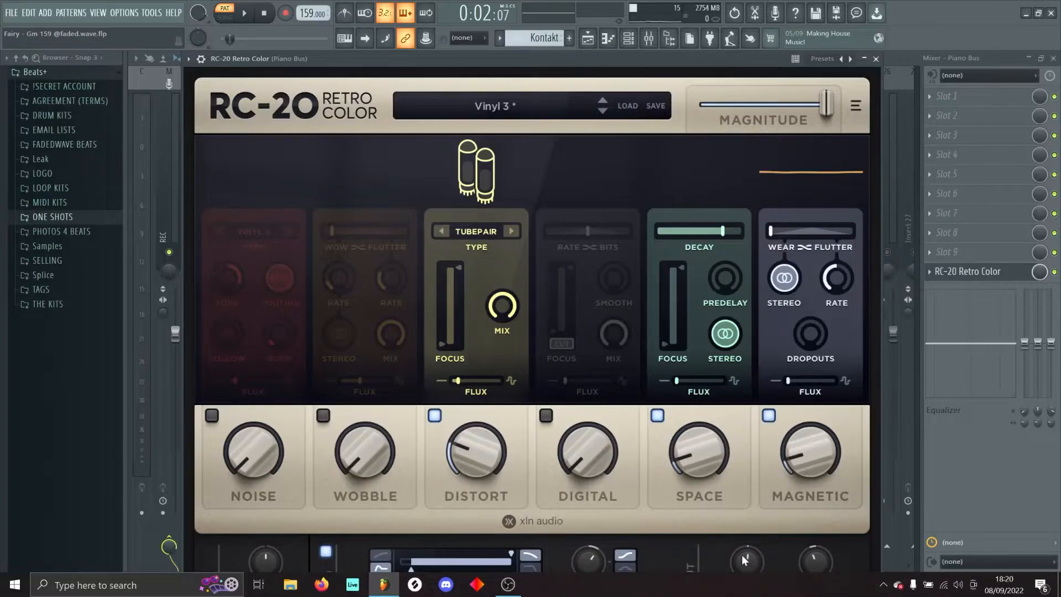
left_click(875, 59)
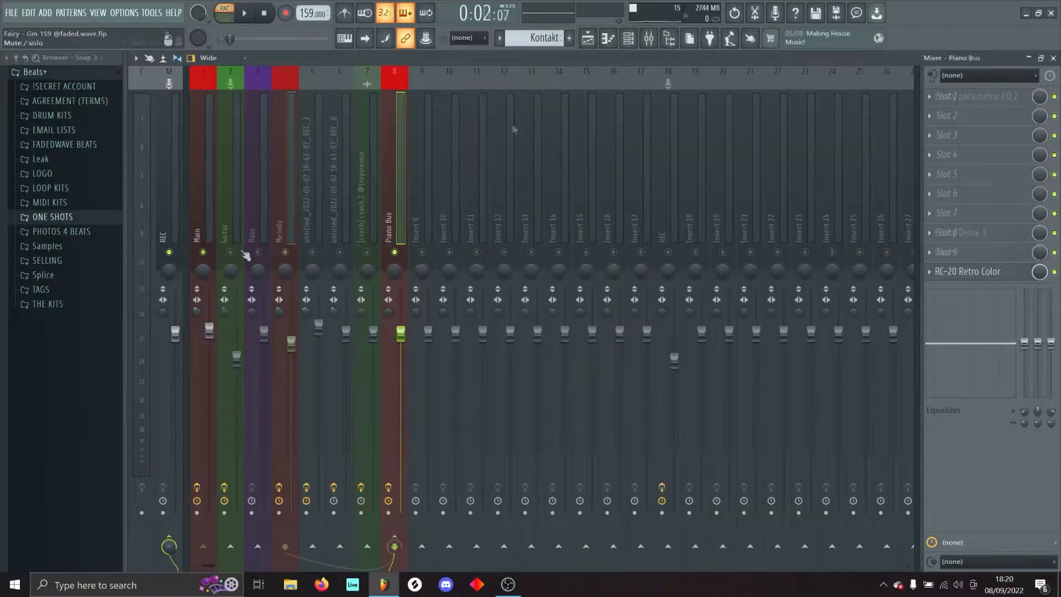
key("l")
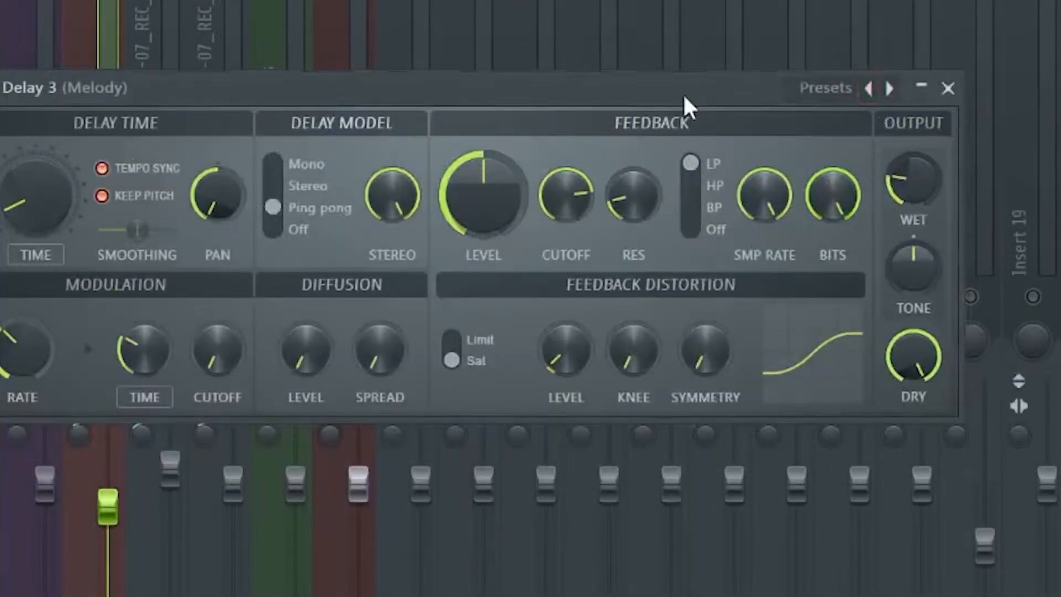
left_click_drag(682, 93, 771, 129)
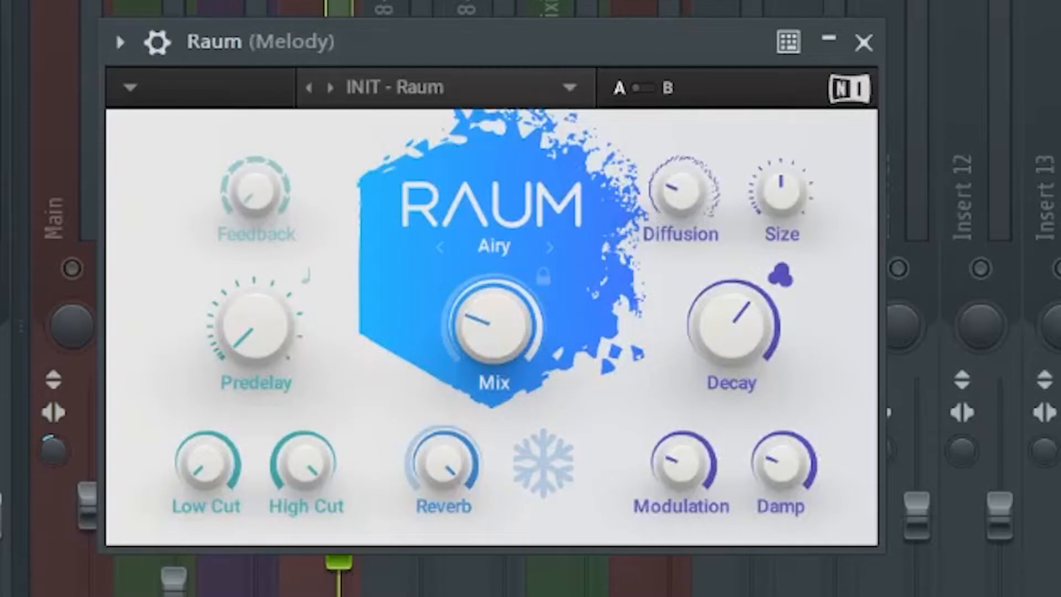
left_click(863, 43)
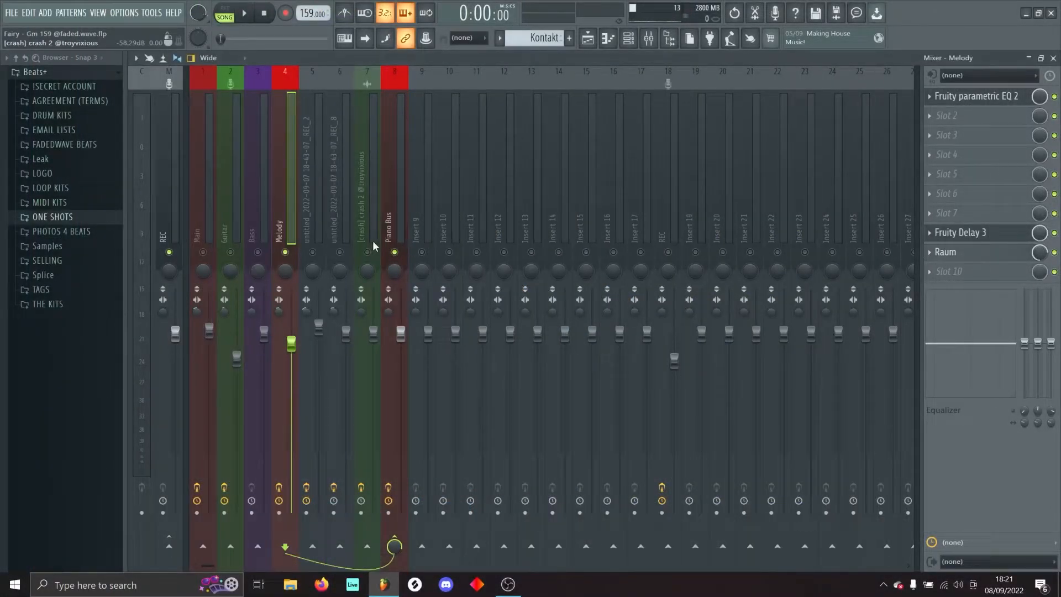
Inspect the Guitar mixer track's Fruity Delay 3, Fruity Reeverb 2, Solid EQ and Fruity Parametric EQ 2 settings.
left_click(230, 237)
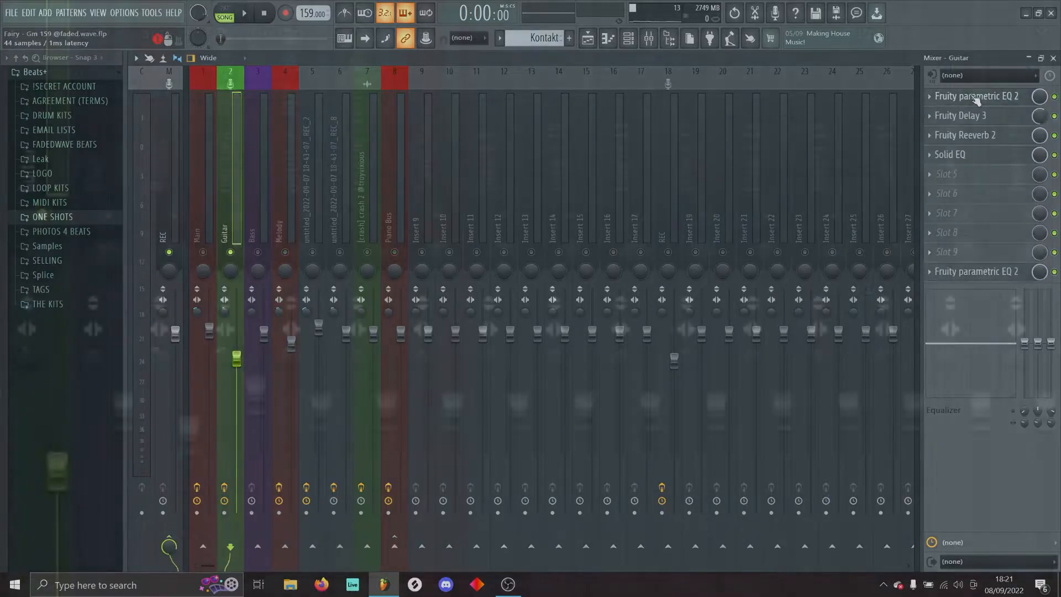
left_click(976, 96)
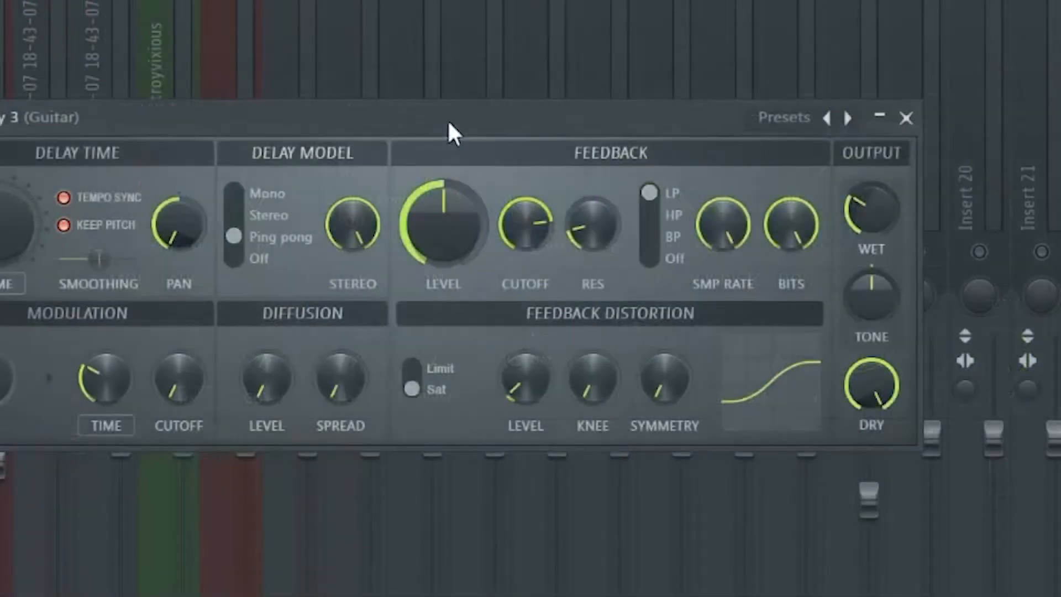
left_click_drag(446, 118, 583, 126)
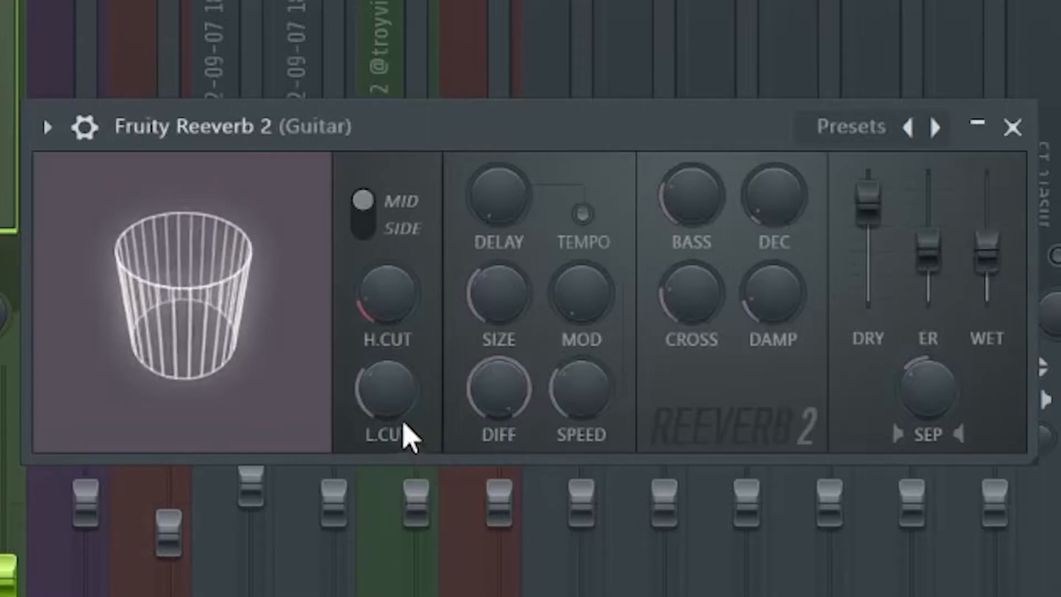
left_click(1025, 137)
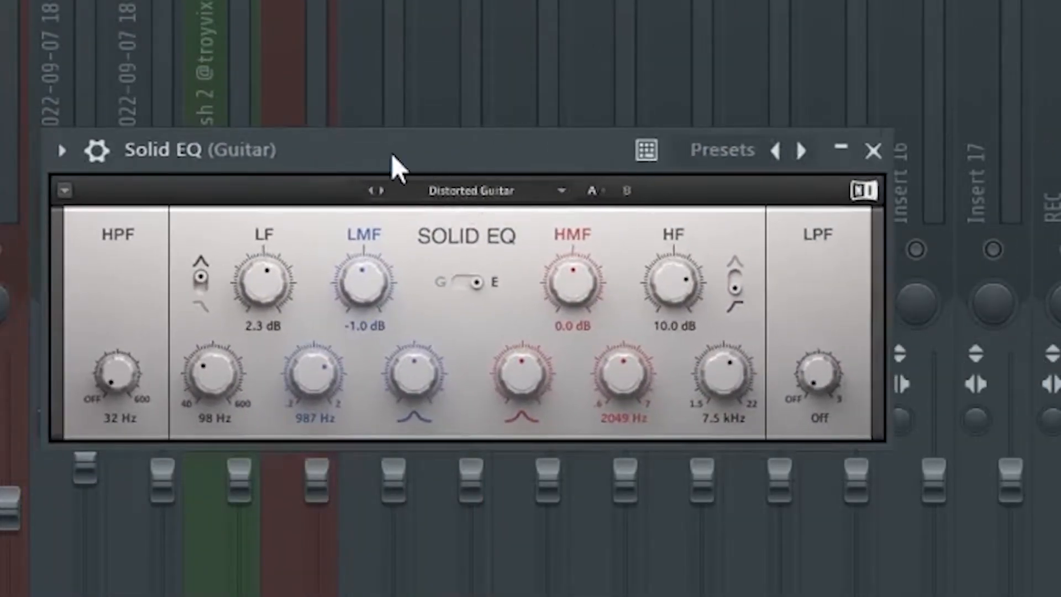
left_click_drag(391, 153, 455, 131)
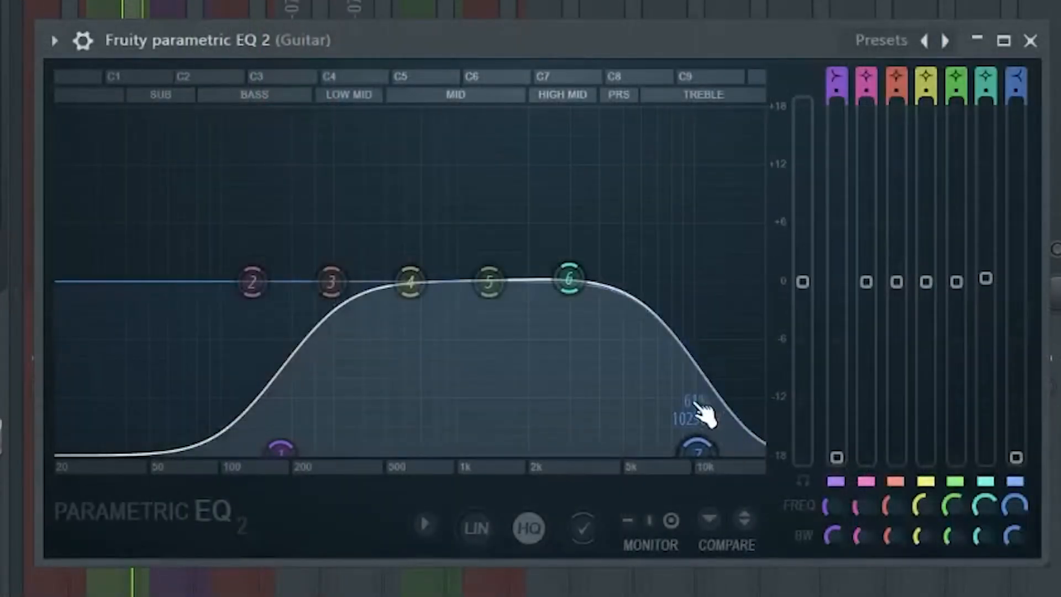
mouse_move(315, 451)
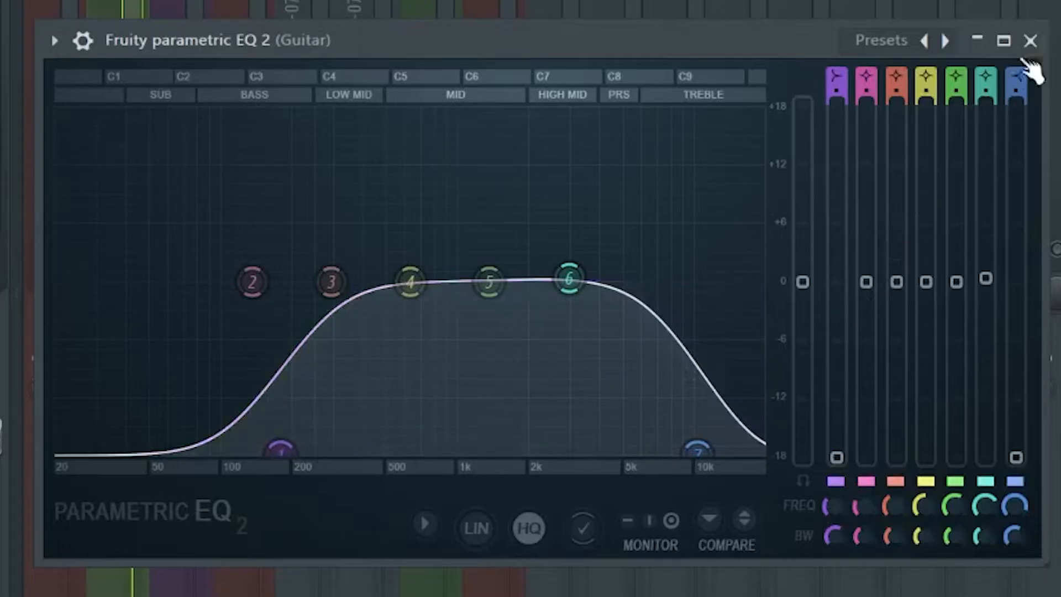
left_click(1030, 40)
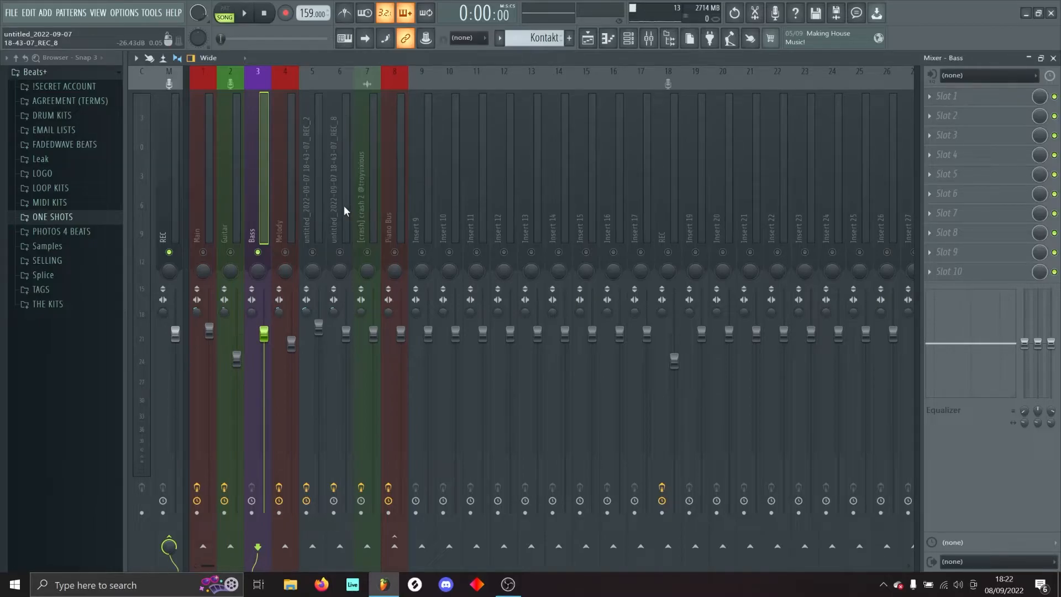
Show the playlist, solo the track holding the REC_2 recording and place the playhead at bar 9.
key("F5")
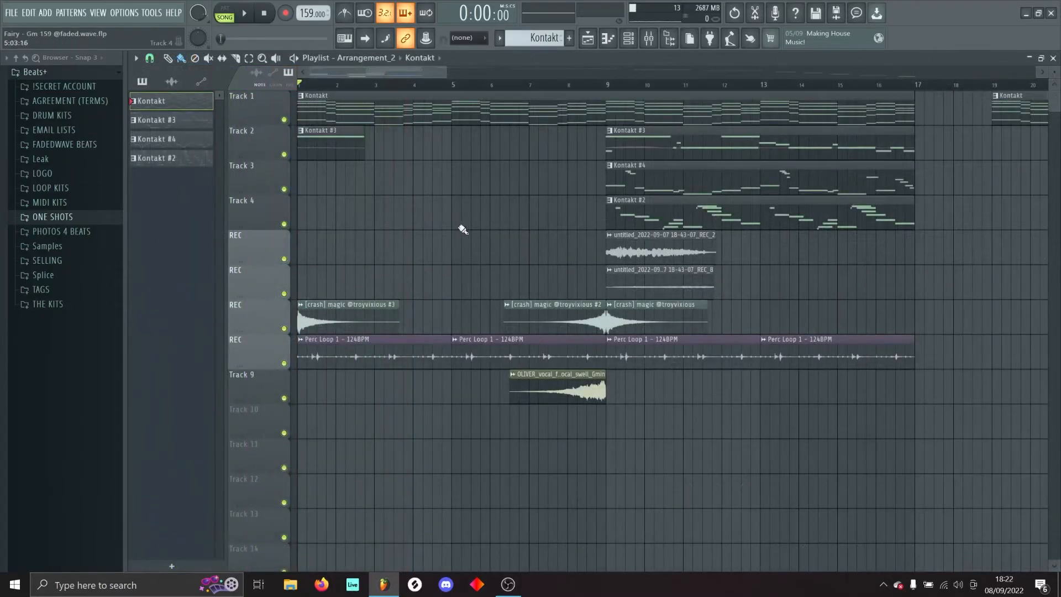
right_click(284, 258)
left_click(607, 87)
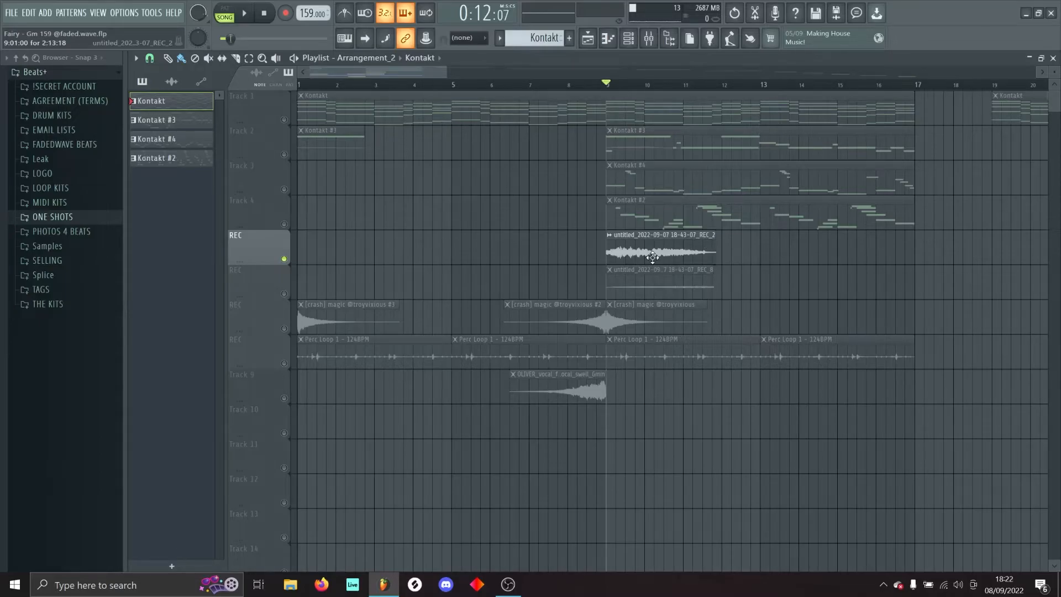
Inspect the effects on the REC mixer track at insert 18, including Fruity Parametric EQ 2, Fruity Reeverb 2 and Fresh Air.
left_click(649, 38)
left_click(637, 203)
left_click(665, 198)
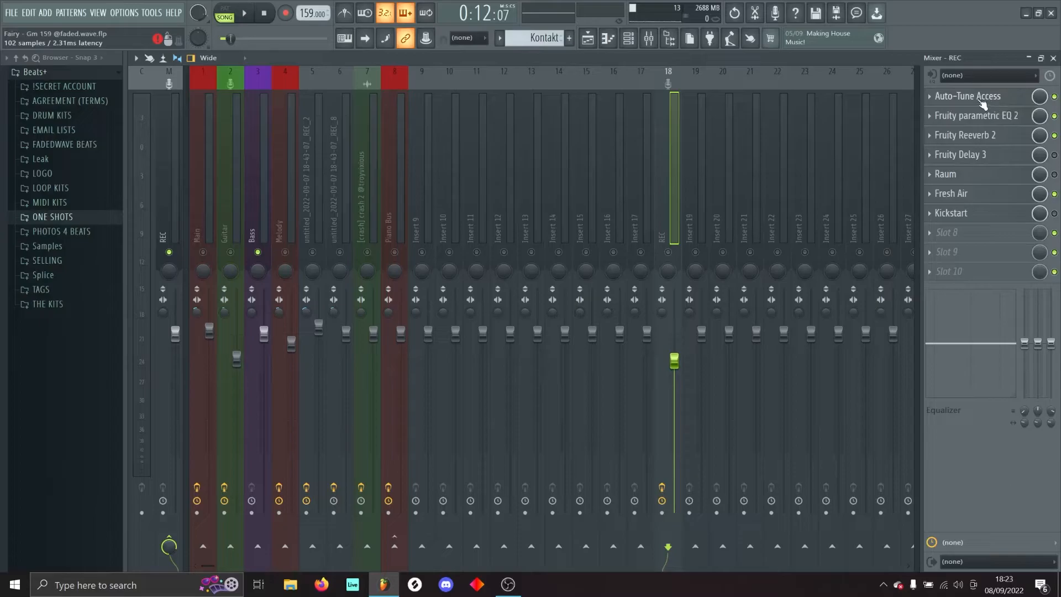
left_click(972, 116)
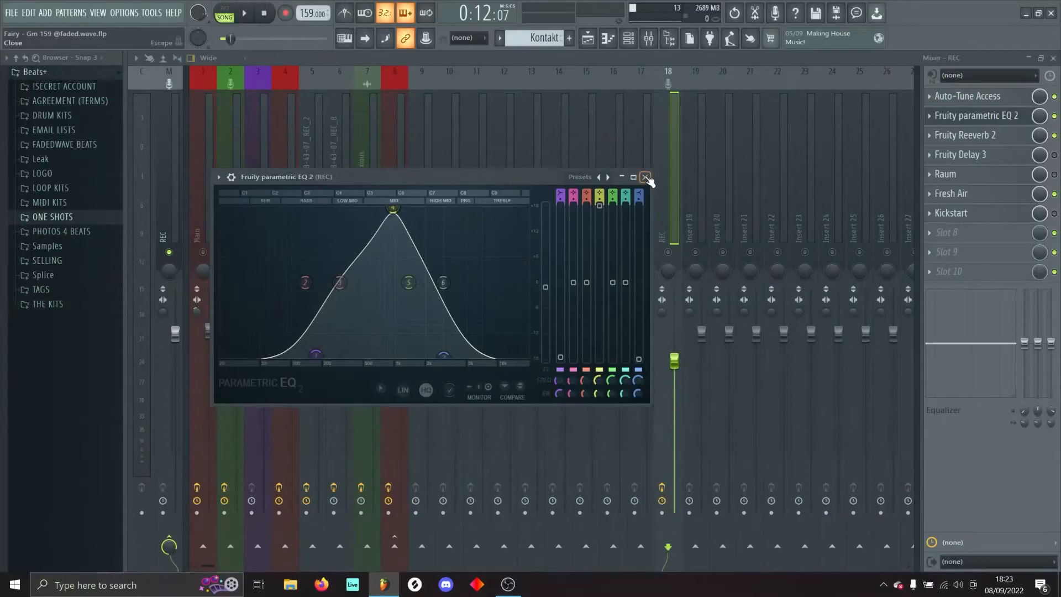
left_click(643, 177)
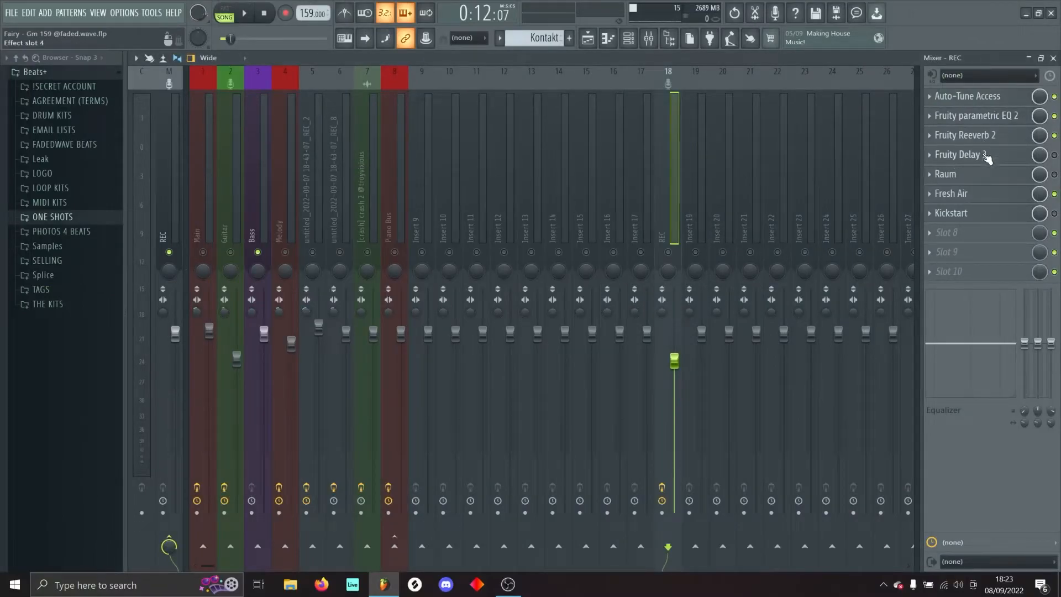
left_click(970, 135)
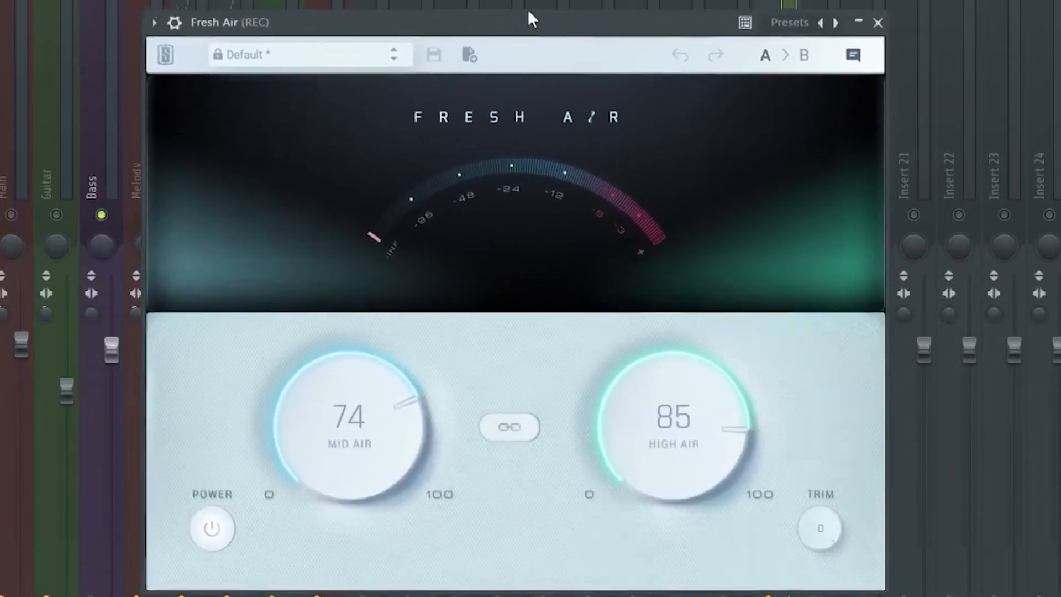
left_click_drag(529, 13, 532, 5)
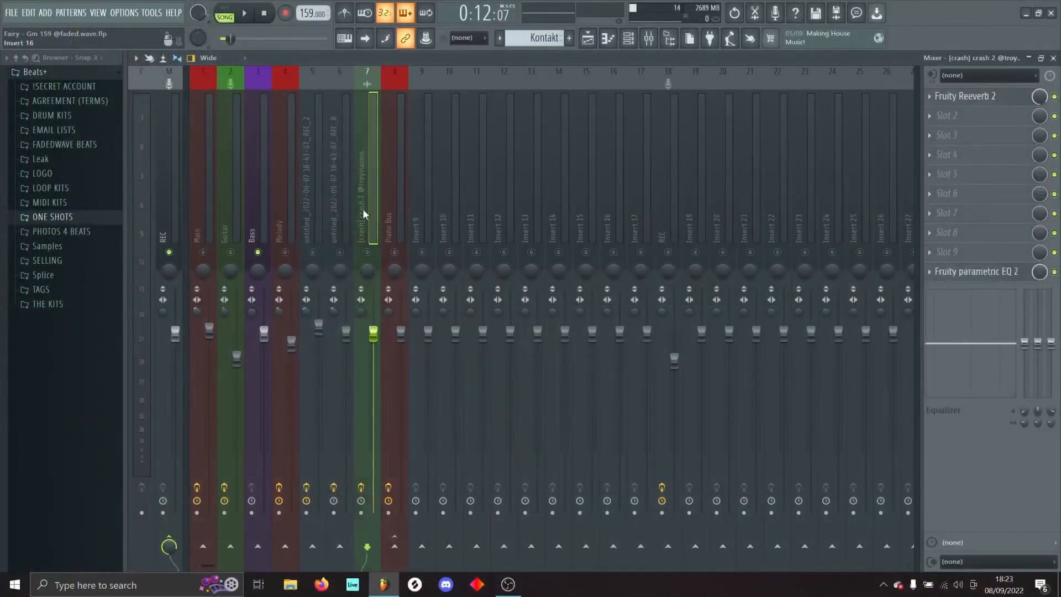
Compare the mixer tracks of the REC_2 and REC_8 recordings and open Fruity Parametric EQ 2 on REC_2's track.
left_click(319, 208)
left_click(332, 209)
left_click(320, 210)
left_click(332, 211)
left_click(318, 212)
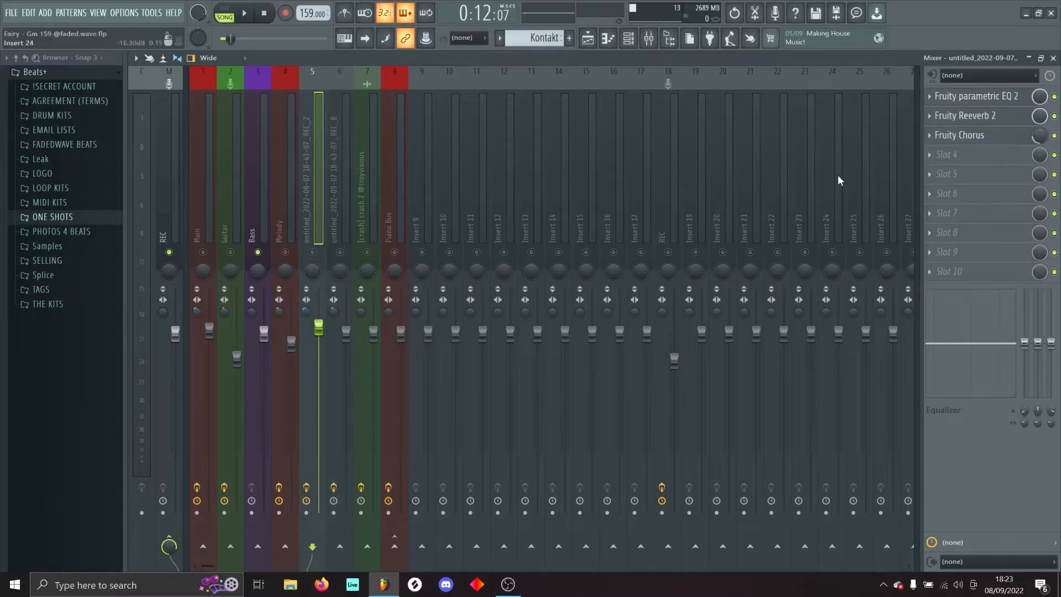
left_click(990, 97)
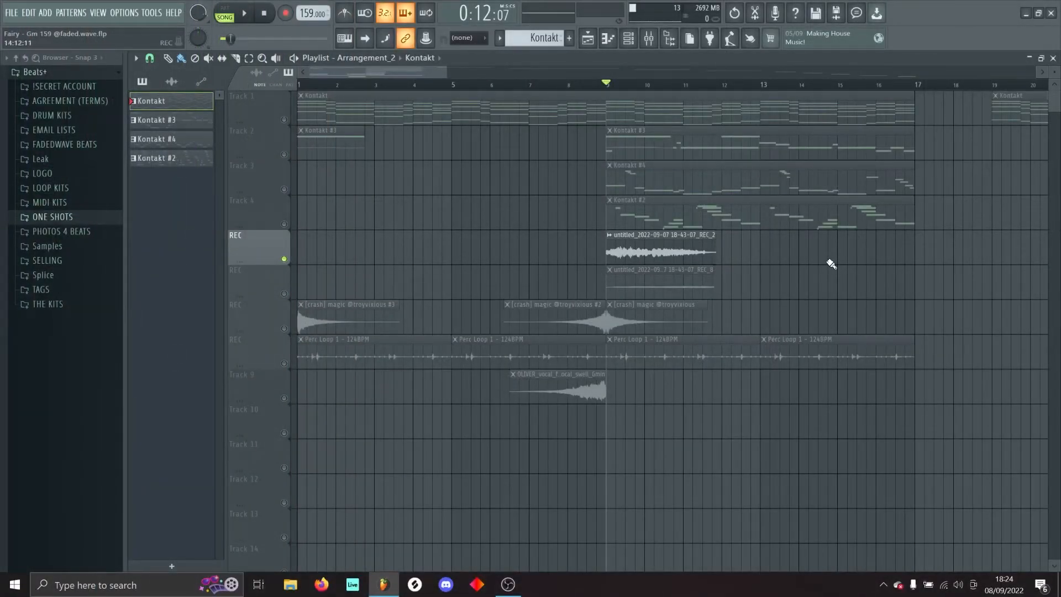
Play the soloed REC_2 recording from bar 9 and inspect its audio clip settings.
key("space")
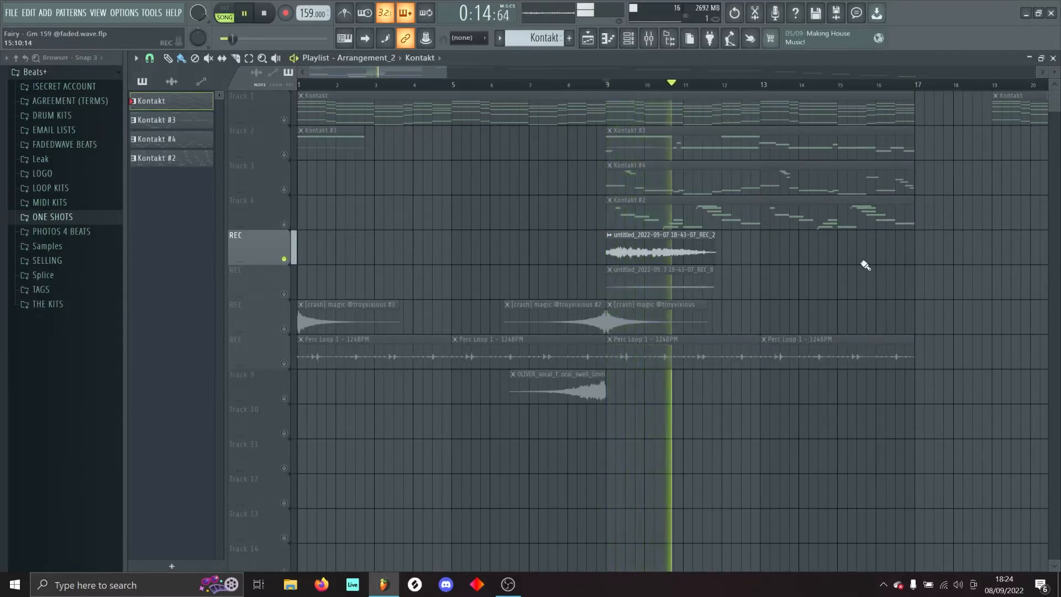
key("space")
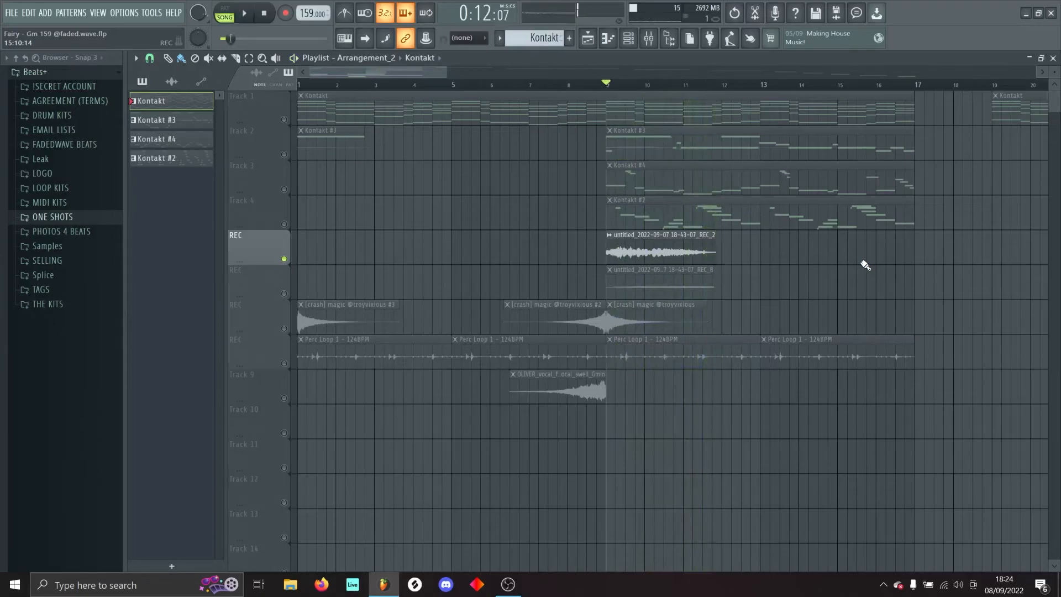
double_click(663, 252)
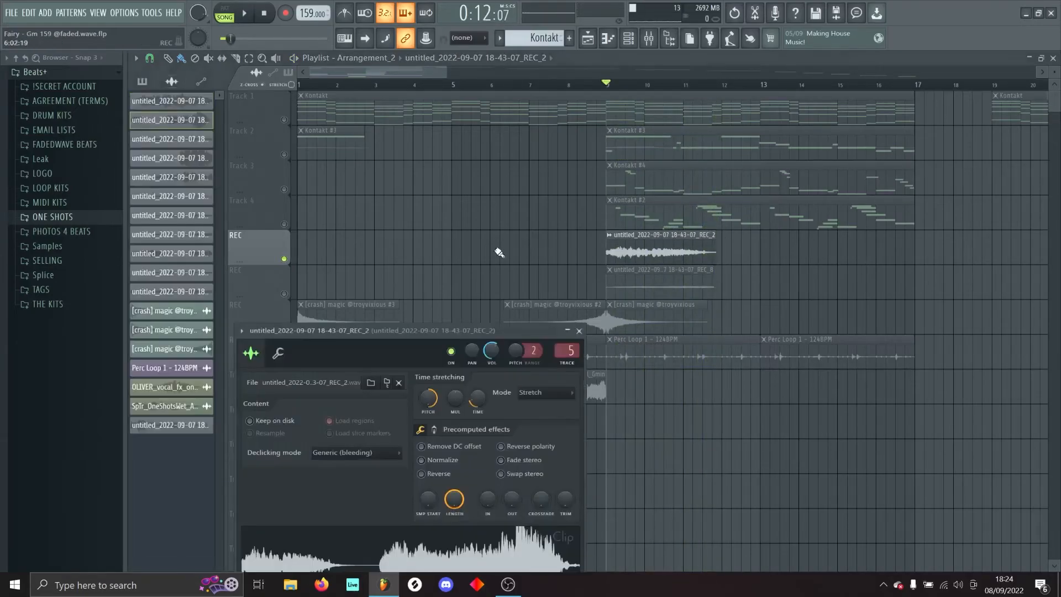
left_click_drag(413, 329, 439, 178)
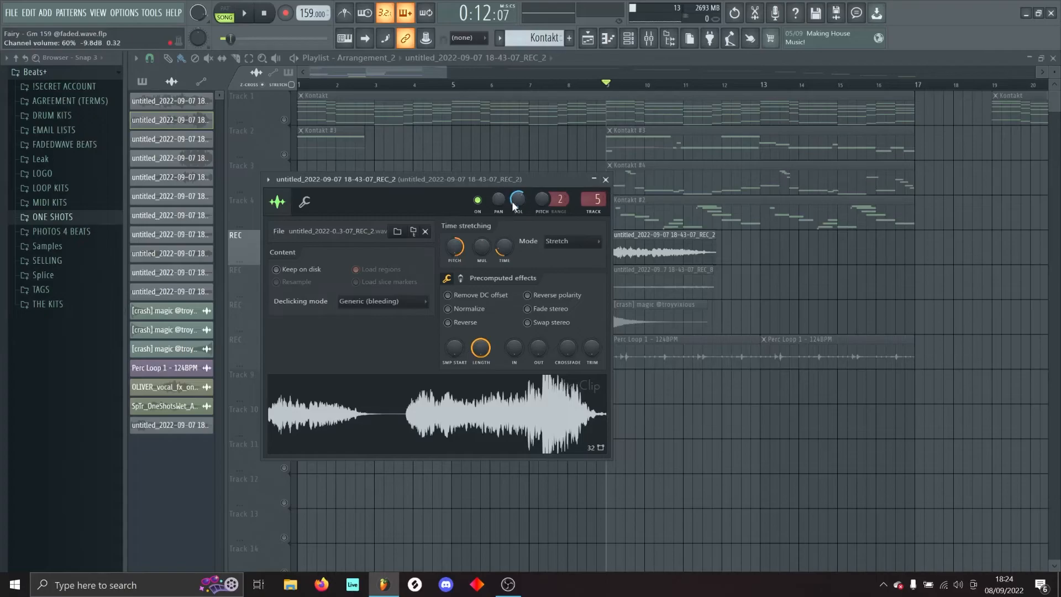
left_click(605, 180)
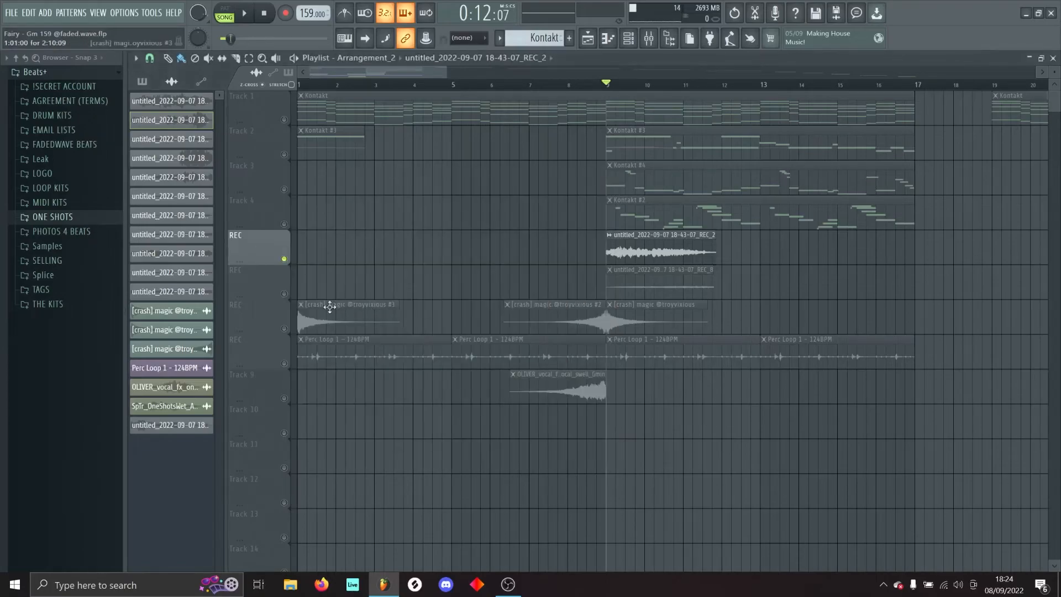
Solo the REC_8 recording's track, play it from bar 9 and inspect its audio clip settings.
left_click(289, 298)
key("space")
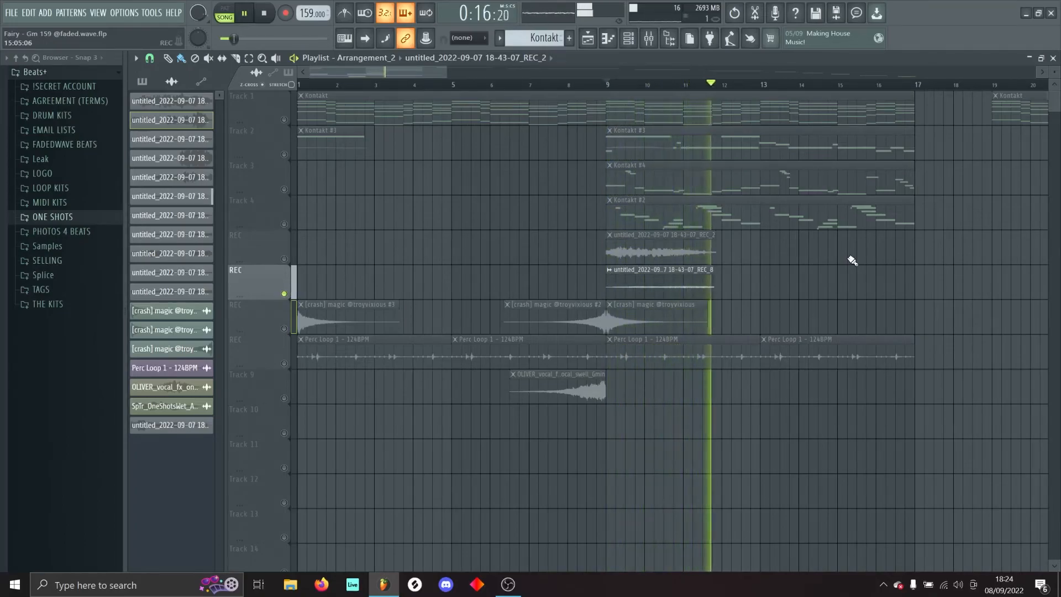
key("space")
double_click(715, 284)
left_click_drag(384, 327, 482, 241)
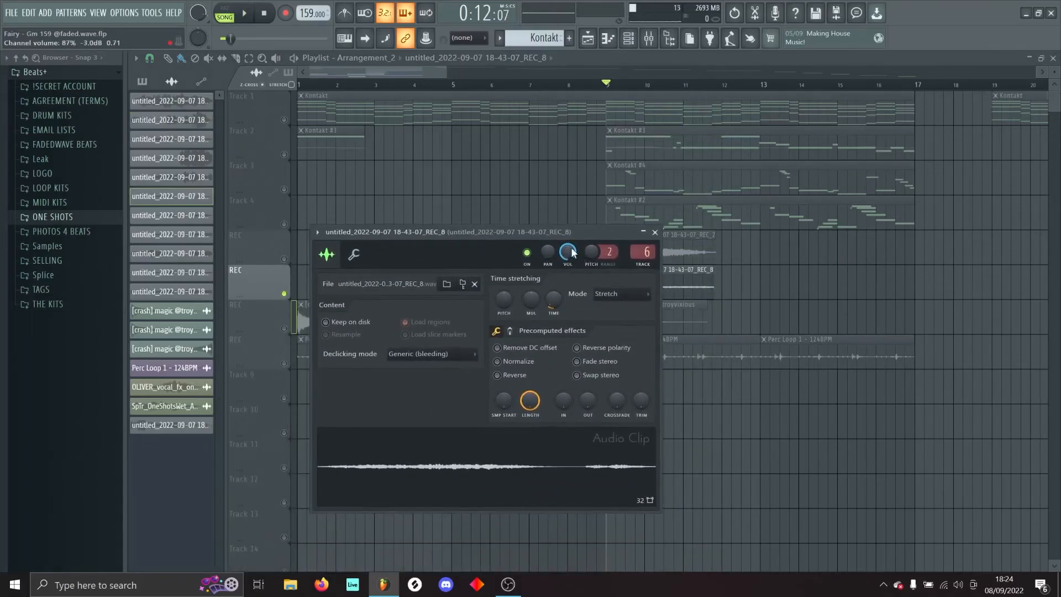
left_click(655, 232)
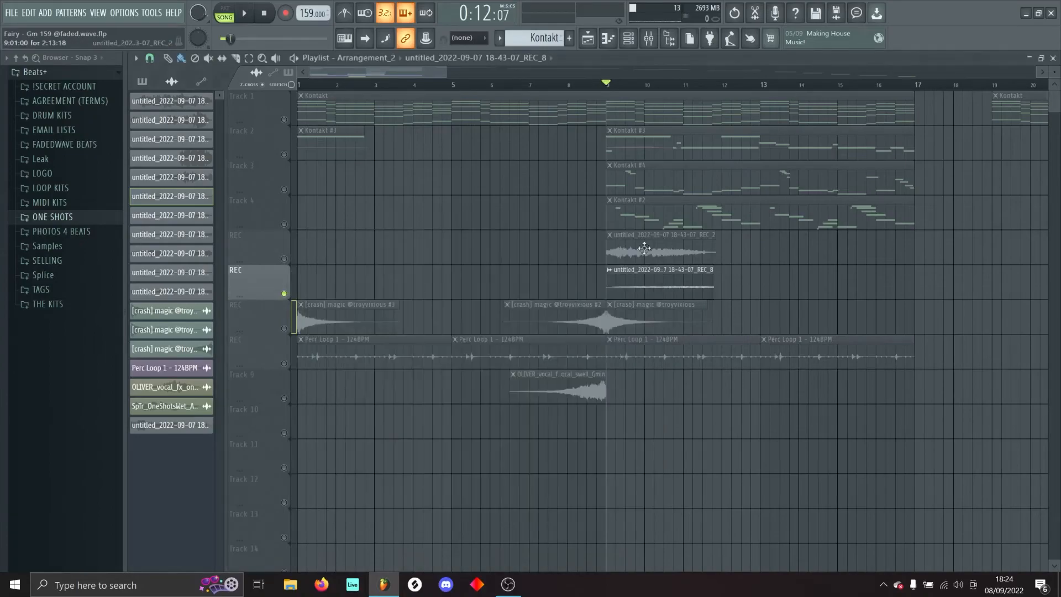
double_click(662, 273)
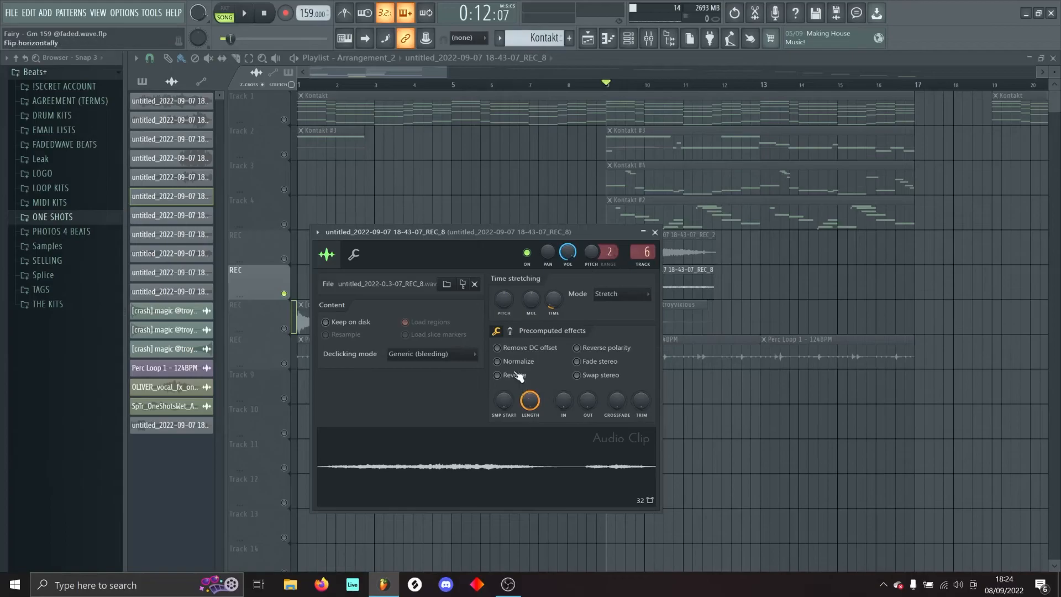
Solo the playlist track with the magic crash clips and play it from bar 9.
right_click(293, 331)
right_click(287, 330)
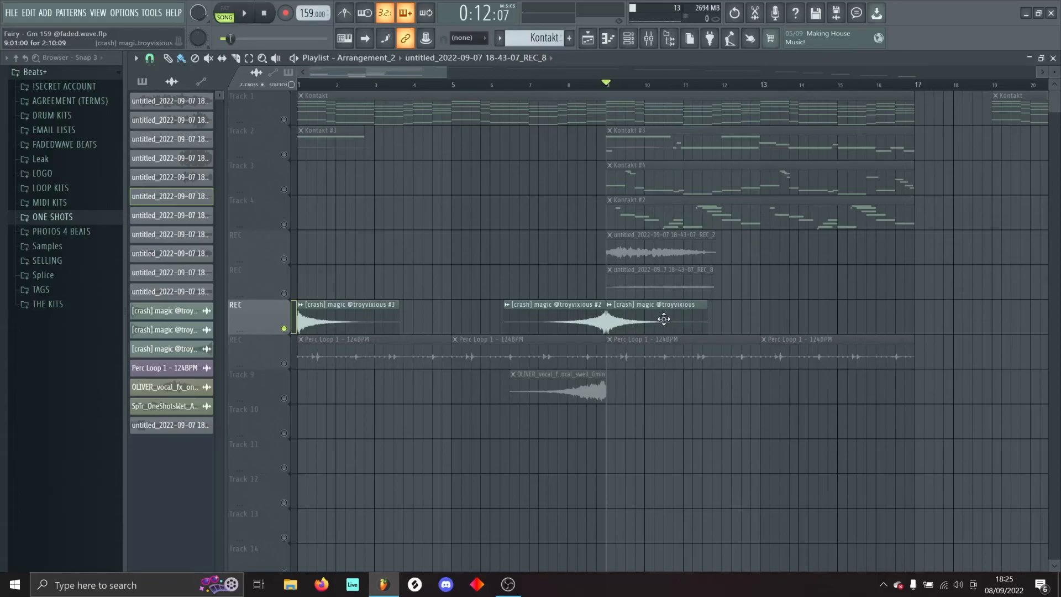
key("space")
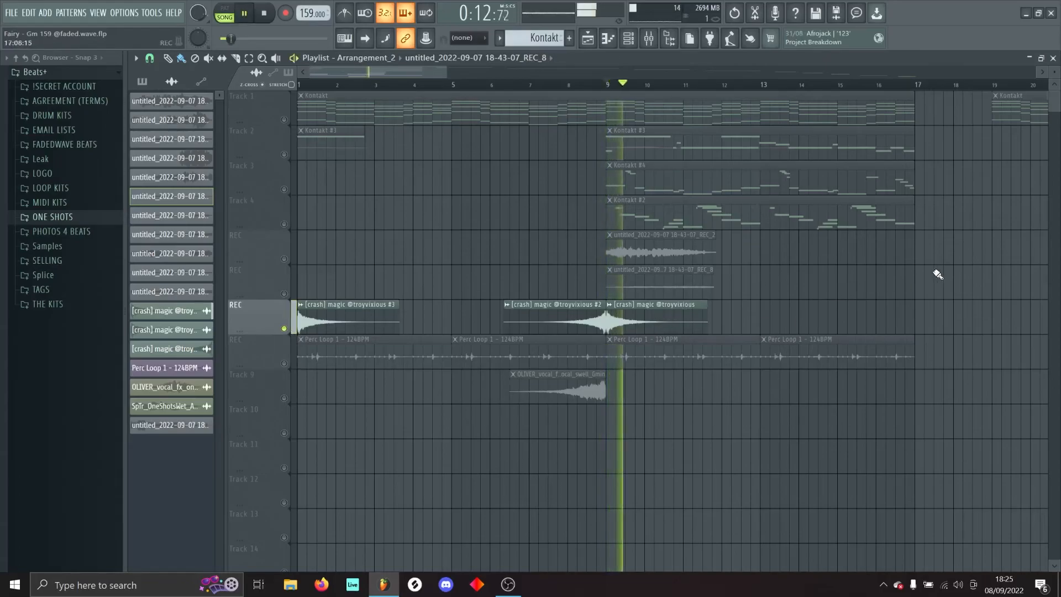
key("space")
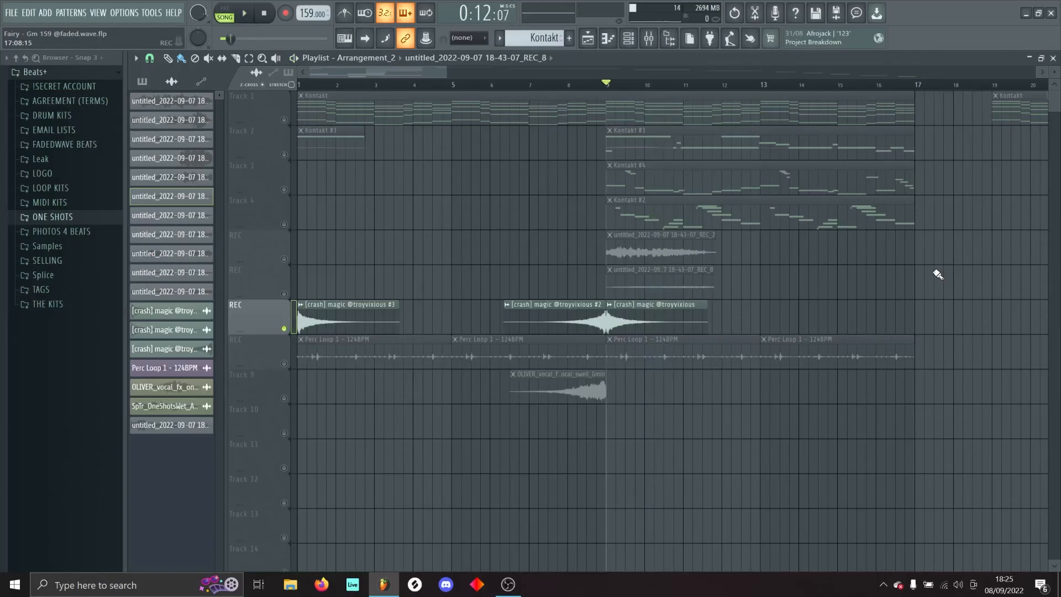
Solo the Perc Loop 1 - 124BPM track and play it from bar 9.
left_click(285, 362)
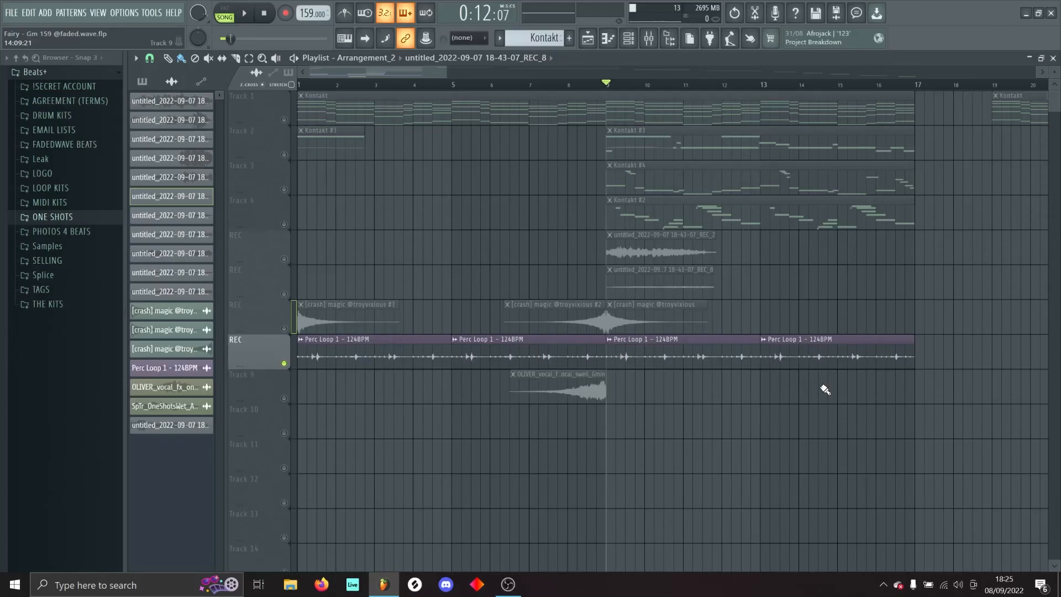
key("space")
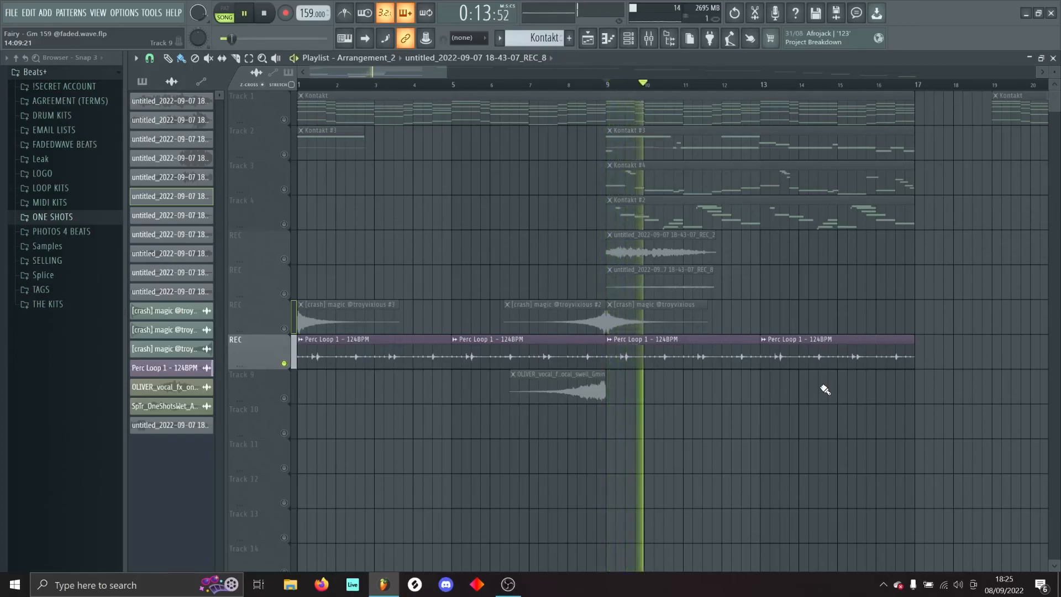
key("space")
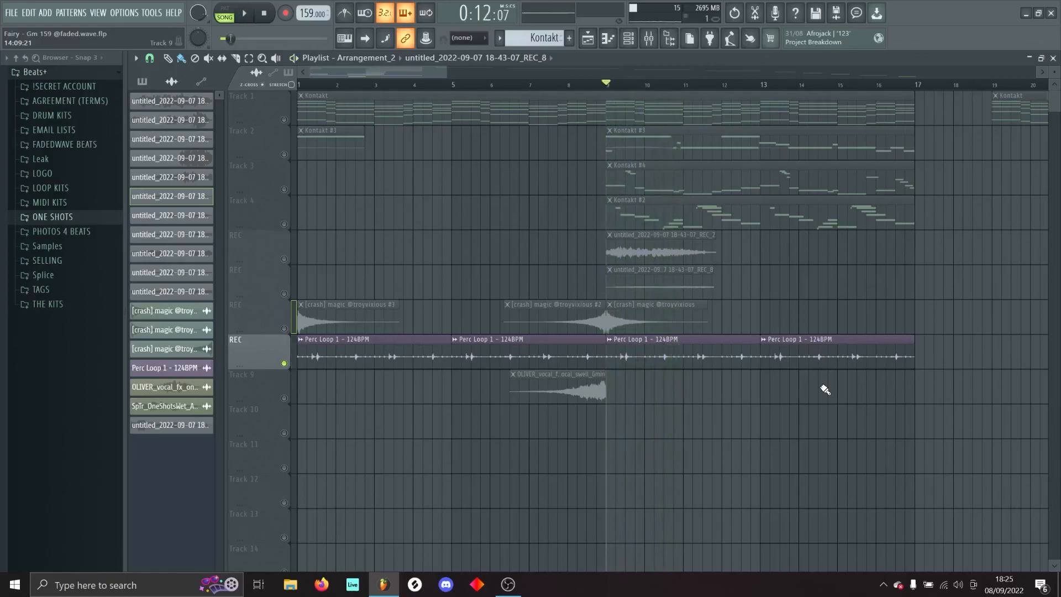